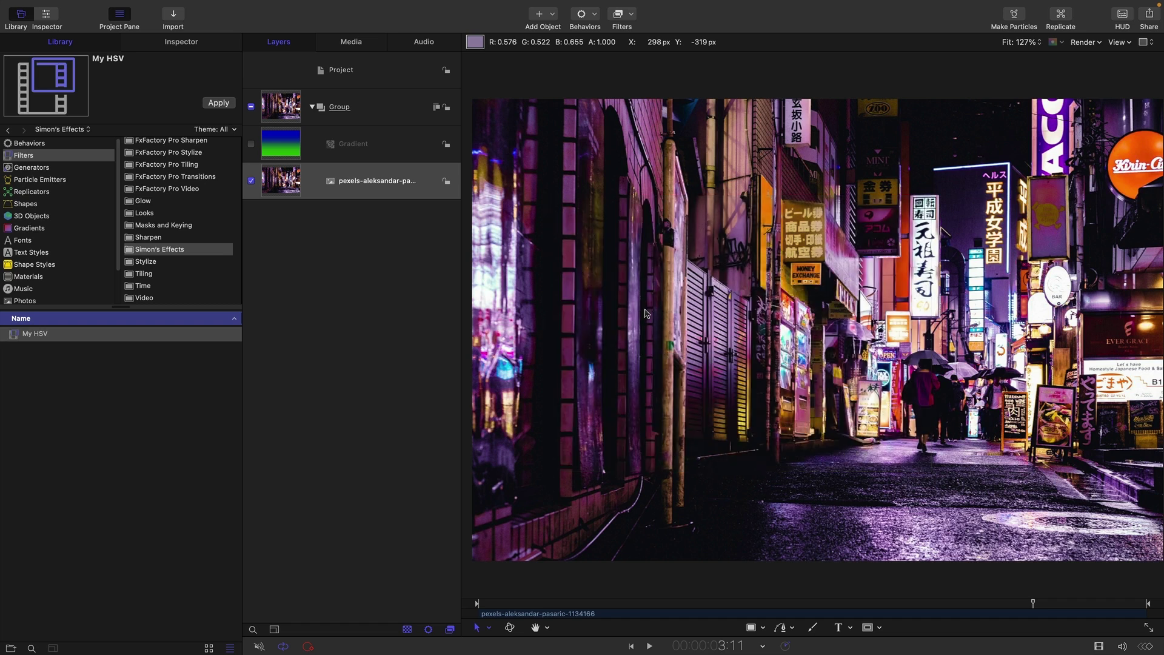
Step: Apply My HSV (RGB to HSV) to the street photo layer and return the playhead to the start
left_click(283, 186)
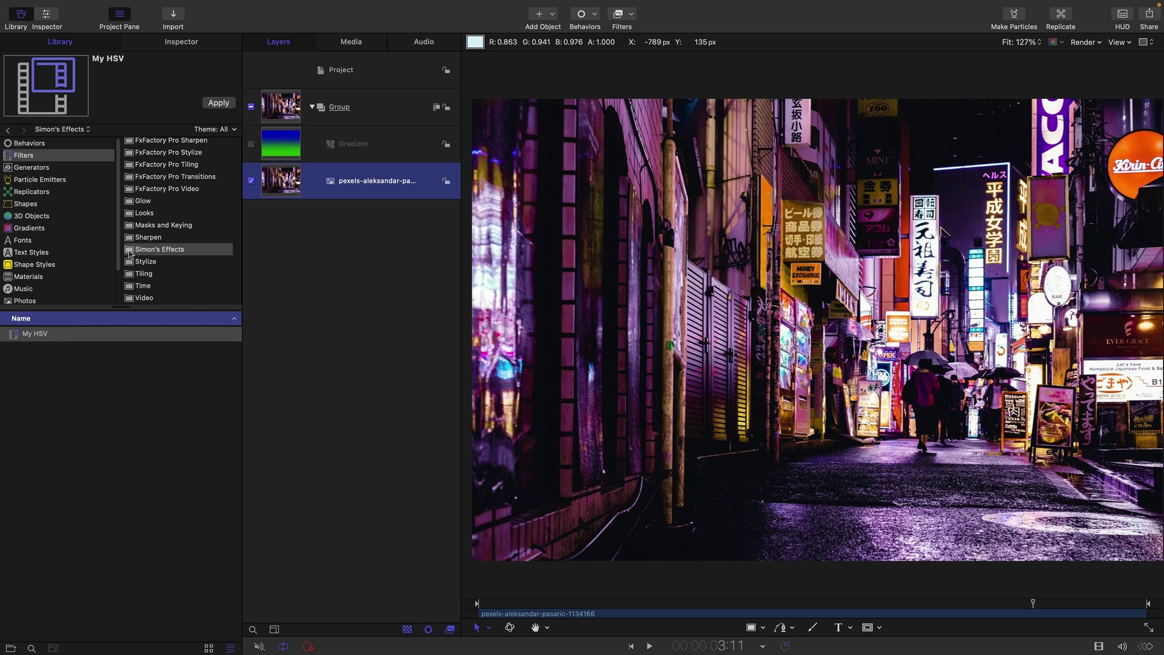
left_click_drag(17, 339, 281, 185)
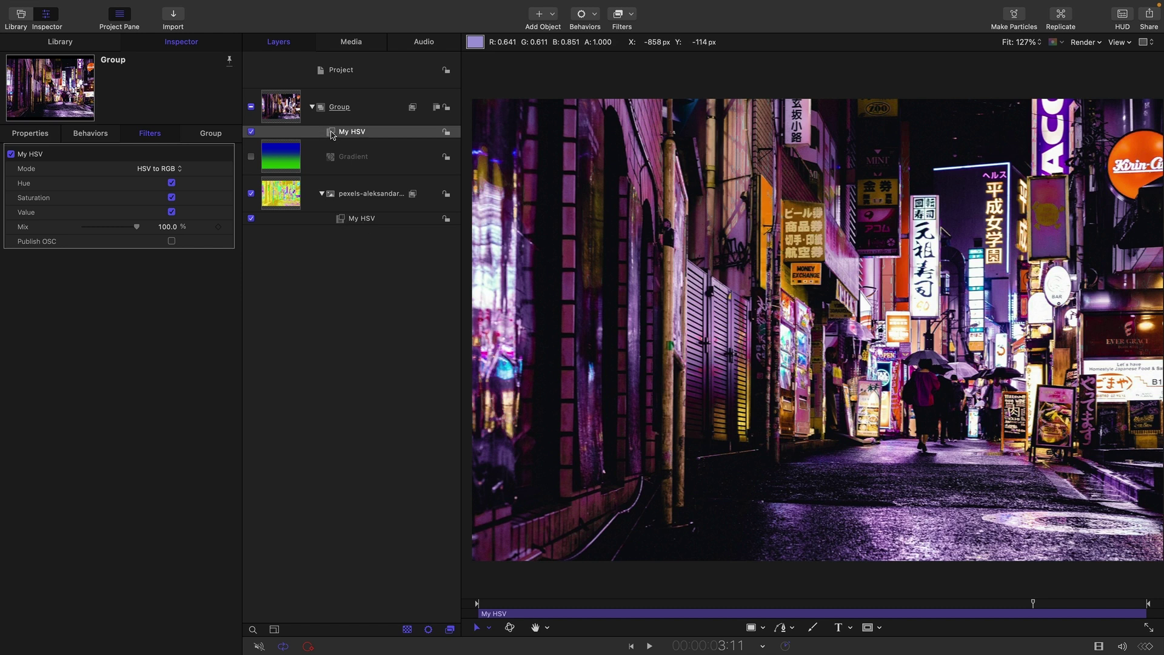
key("Home")
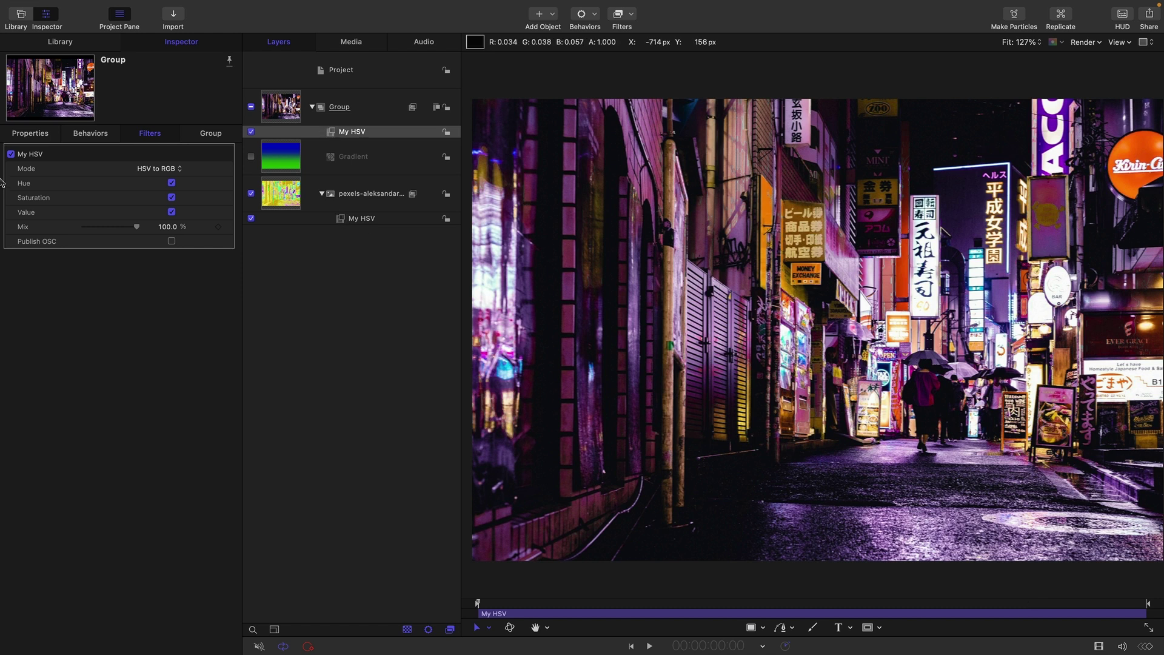
Step: Disable the Group's My HSV and view the photo's Red, Green and Blue channels in turn
left_click(251, 132)
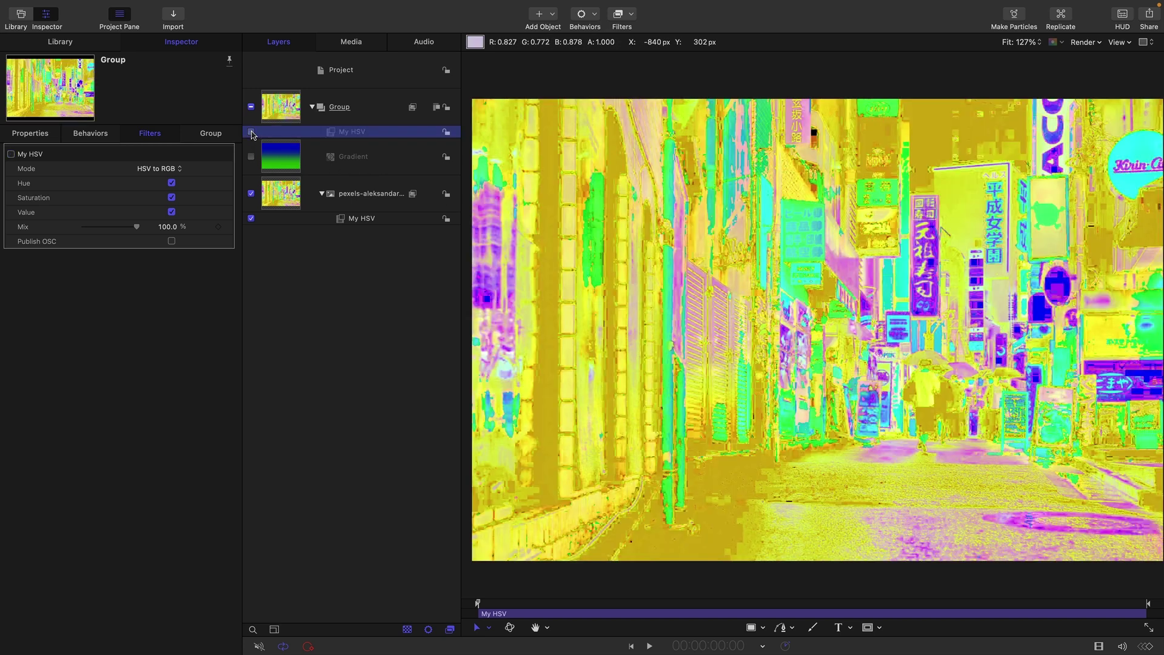
left_click(282, 194)
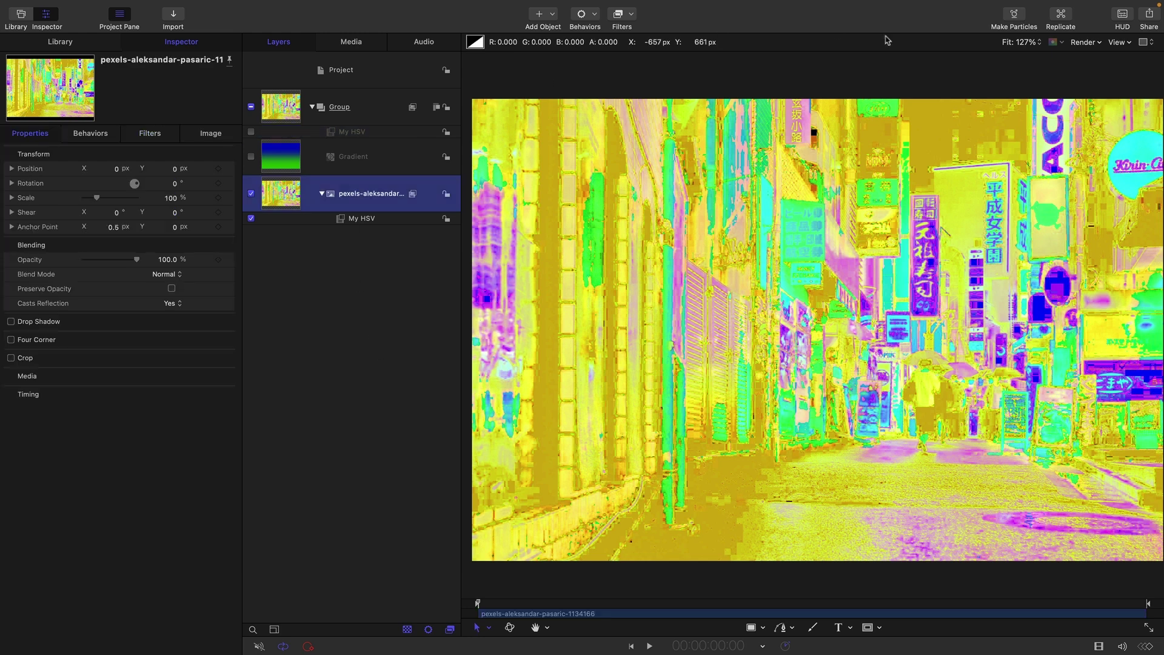
left_click(1060, 43)
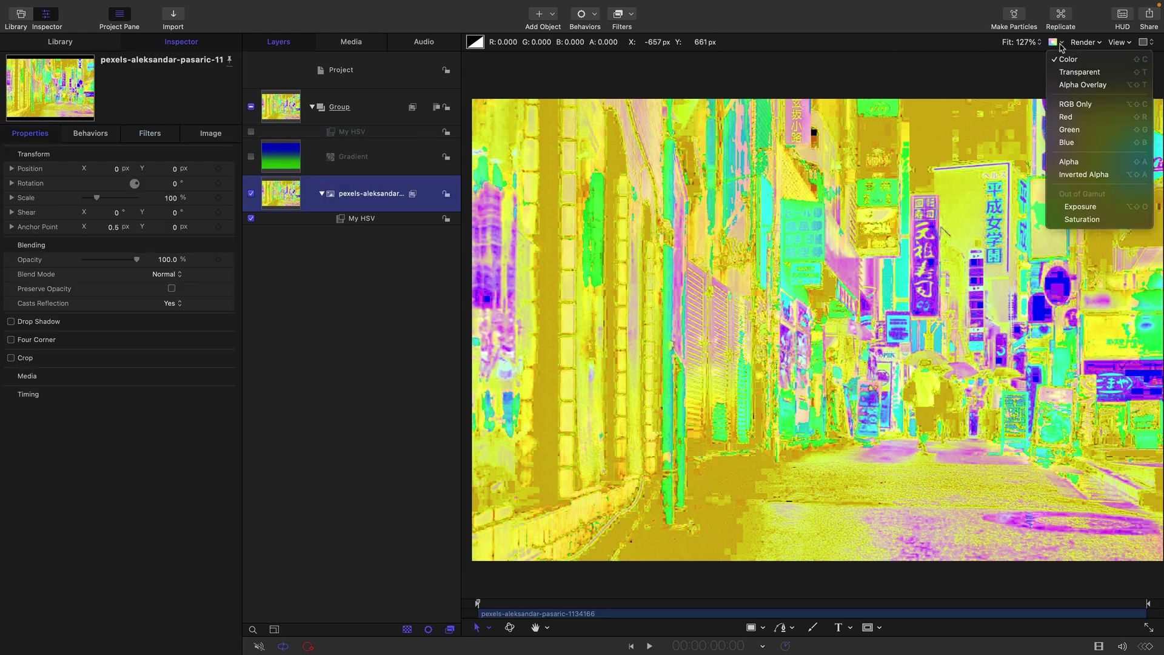
left_click(1067, 117)
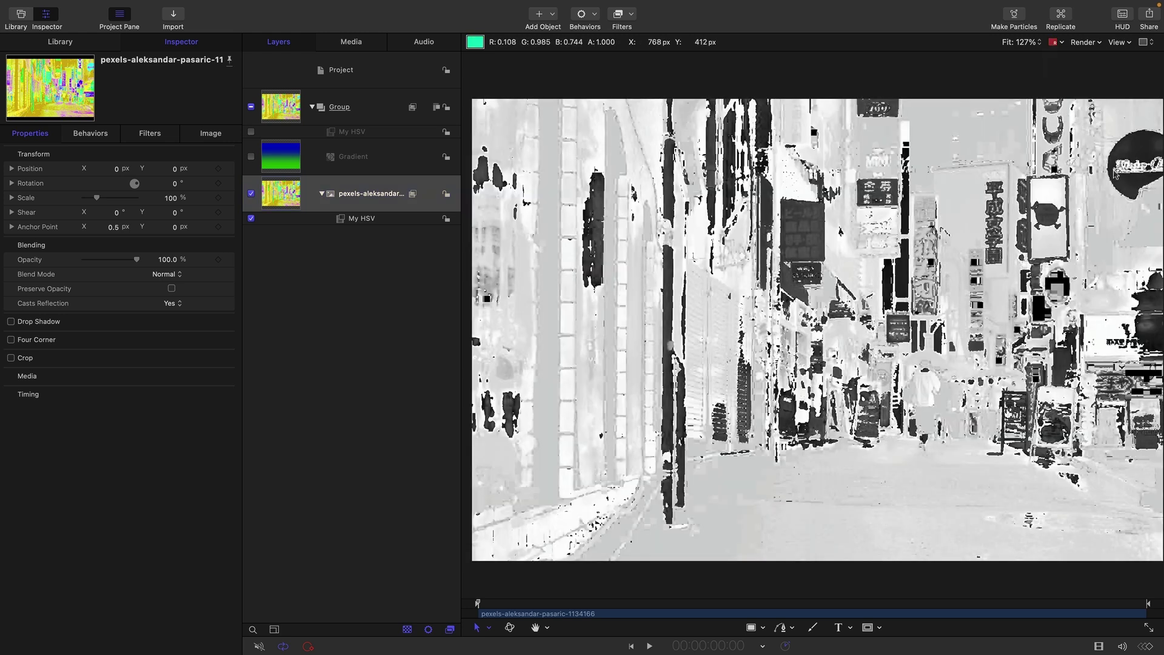
left_click(1052, 44)
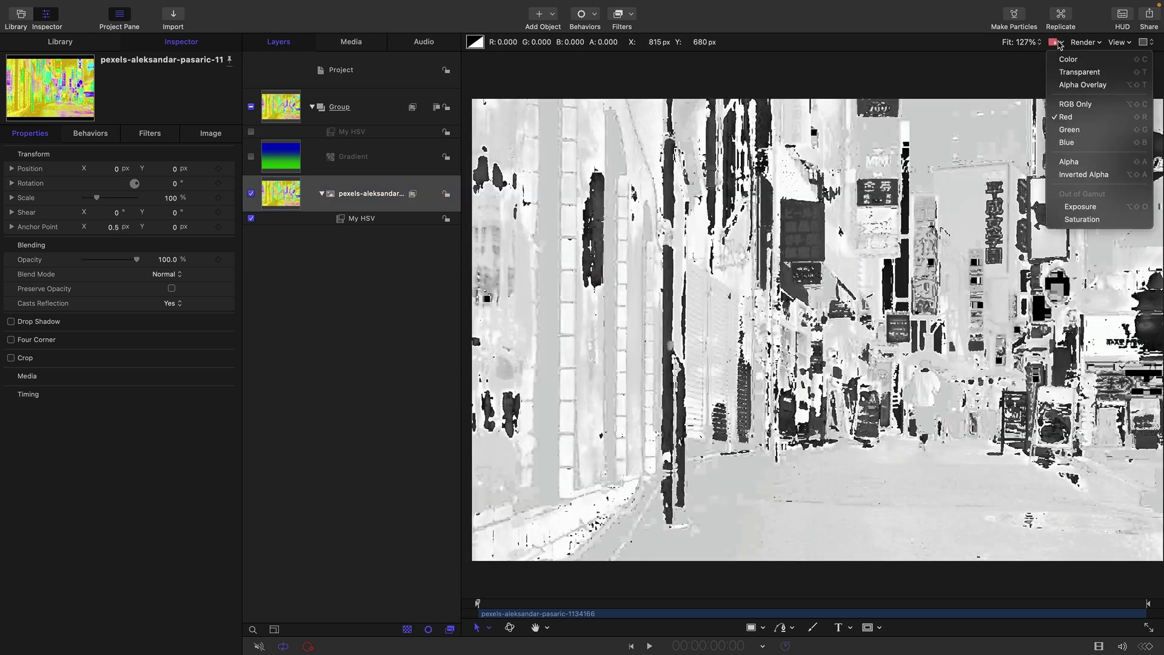
left_click(1063, 133)
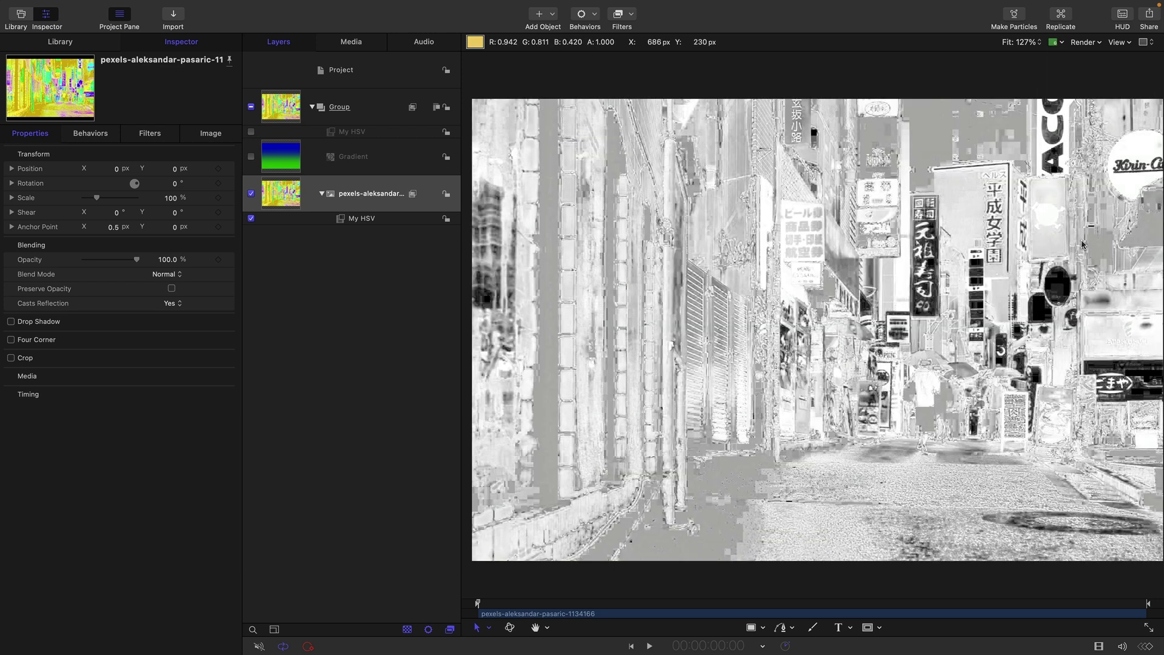
left_click(1055, 43)
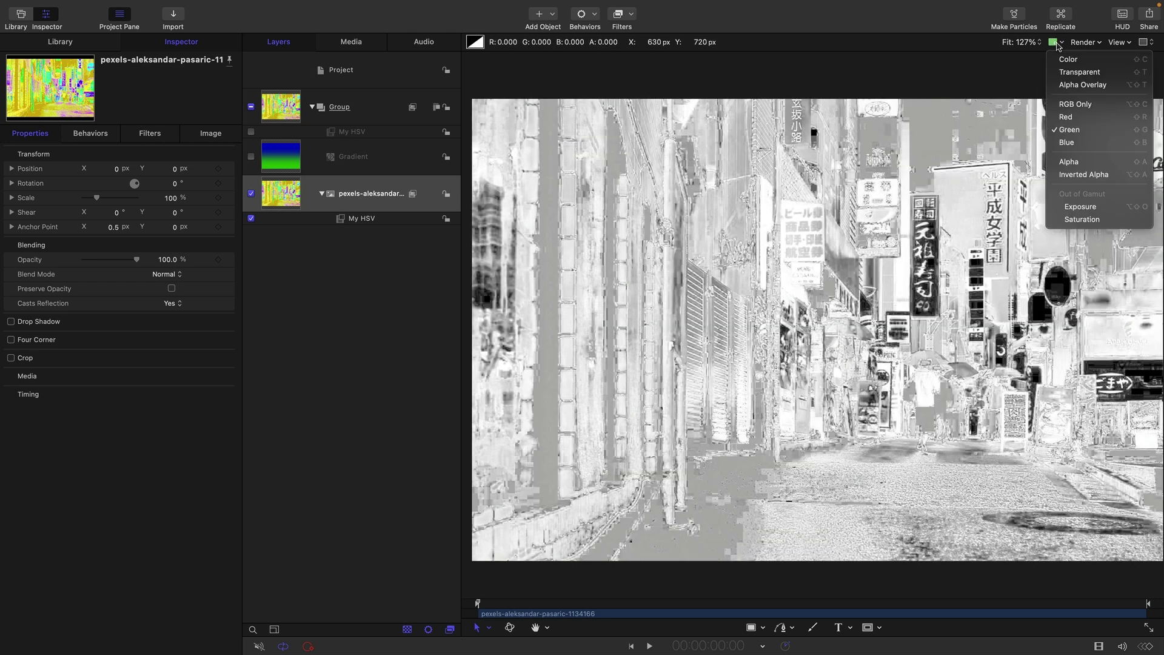
left_click(1067, 146)
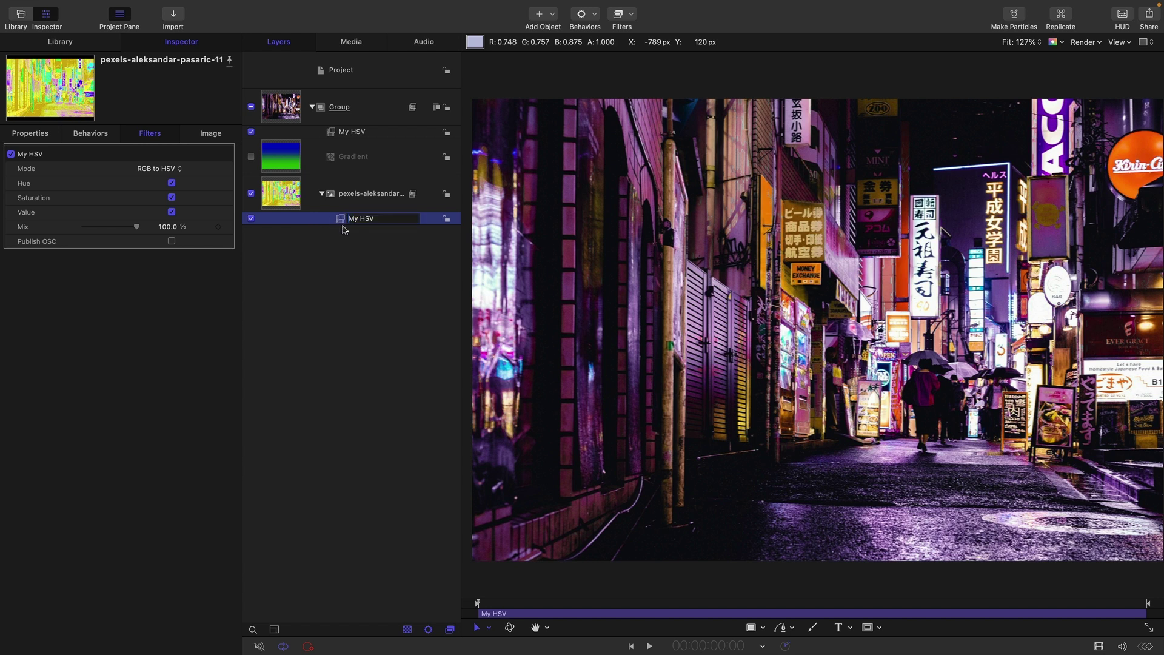
Step: Paste a copy of the photo's My HSV onto the Gradient layer and enable the Gradient
left_click(346, 263)
left_click(342, 221)
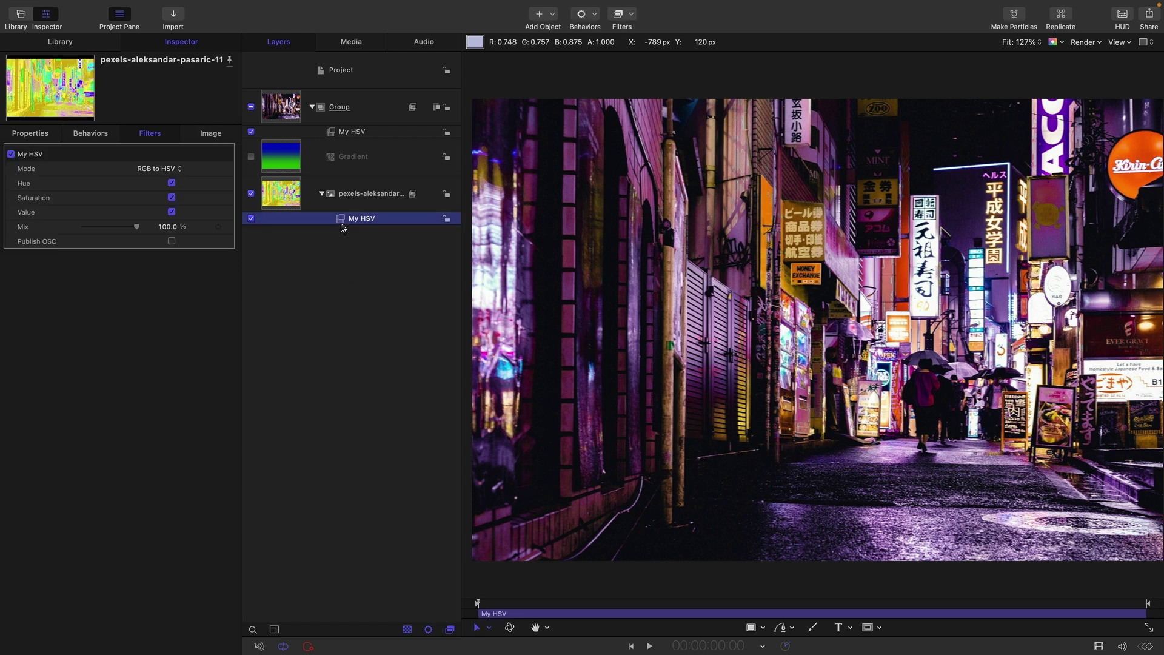
left_click(279, 168)
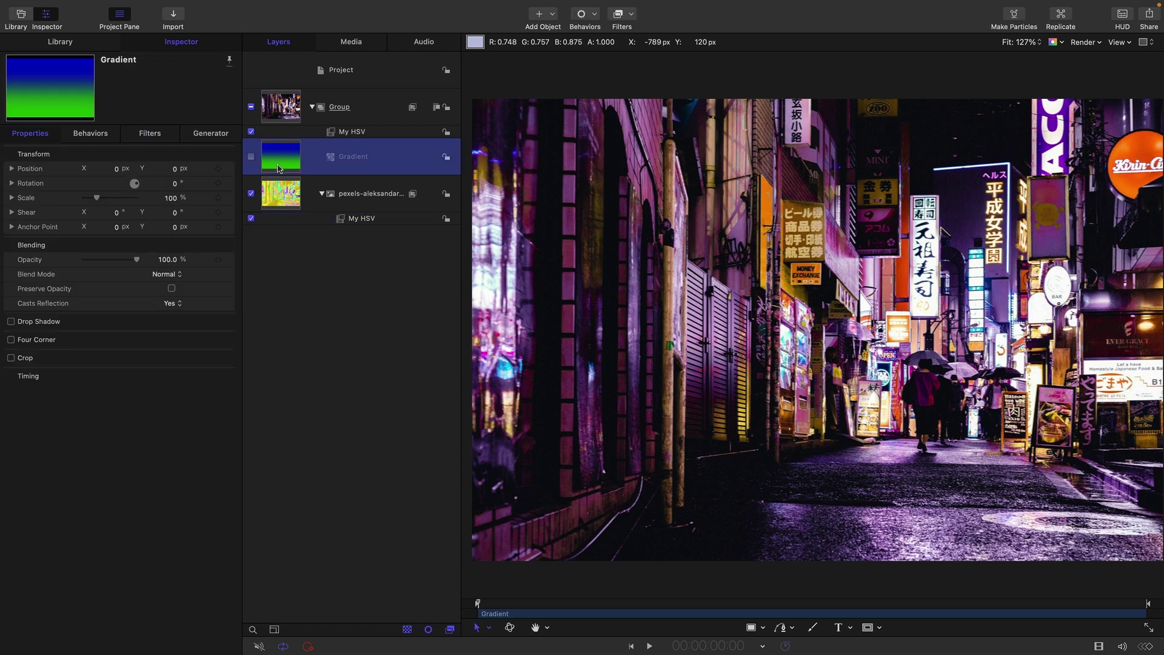
key("super+v")
left_click(251, 157)
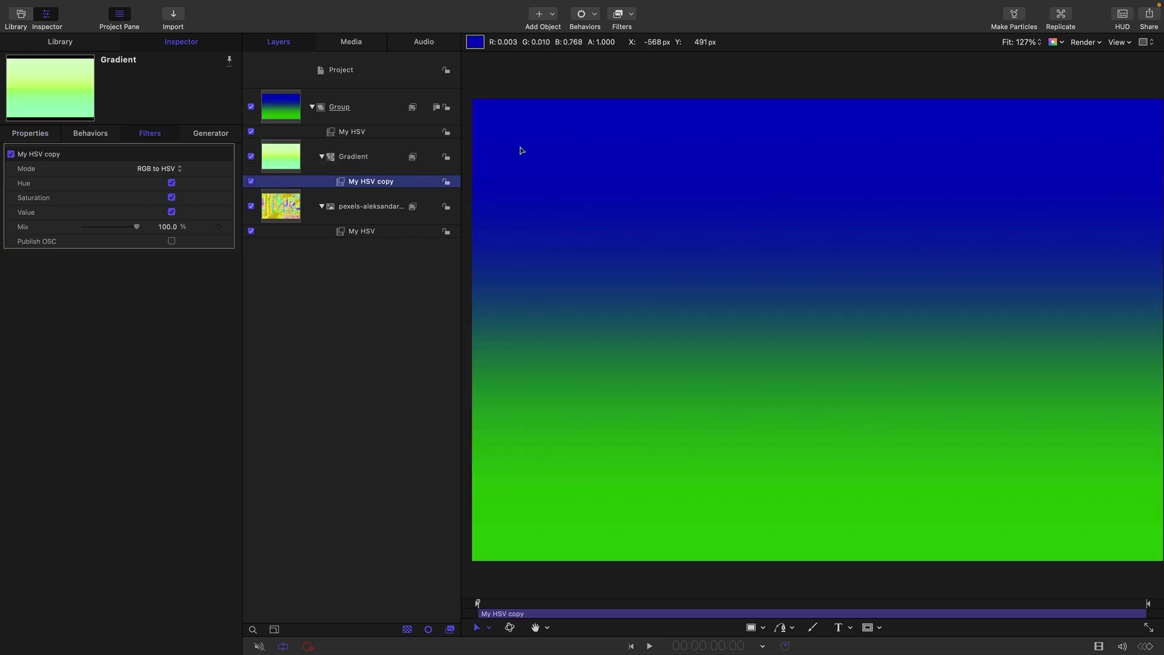
Step: Uncheck Saturation and Value in the Gradient's My HSV copy
left_click(345, 134)
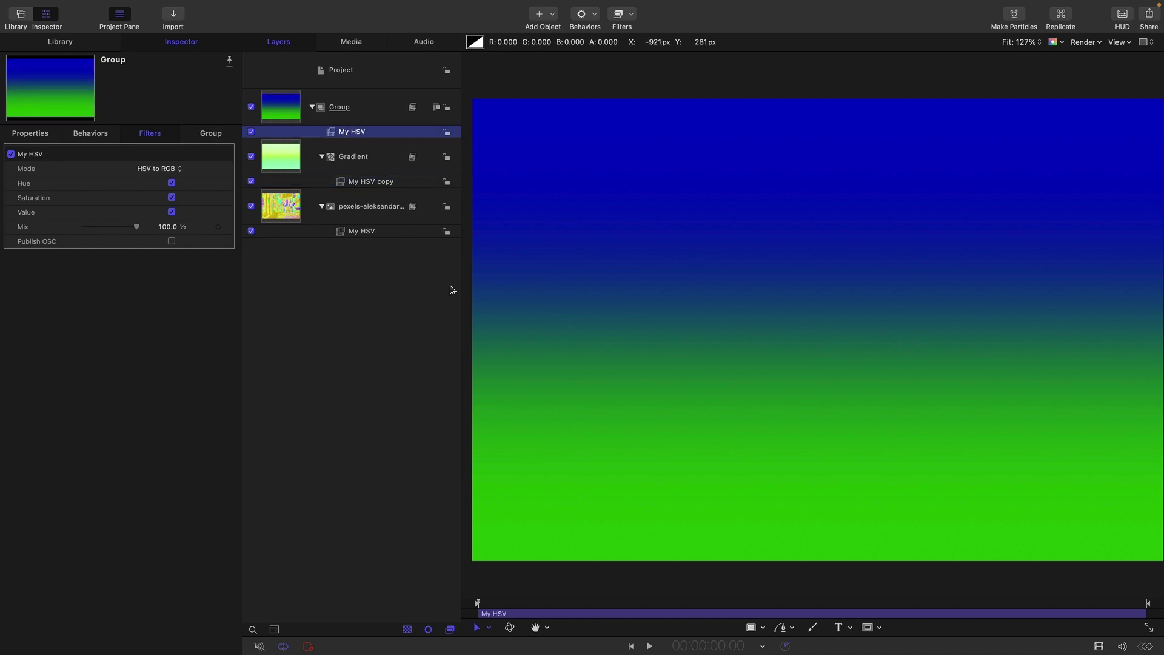
left_click(297, 156)
left_click(151, 133)
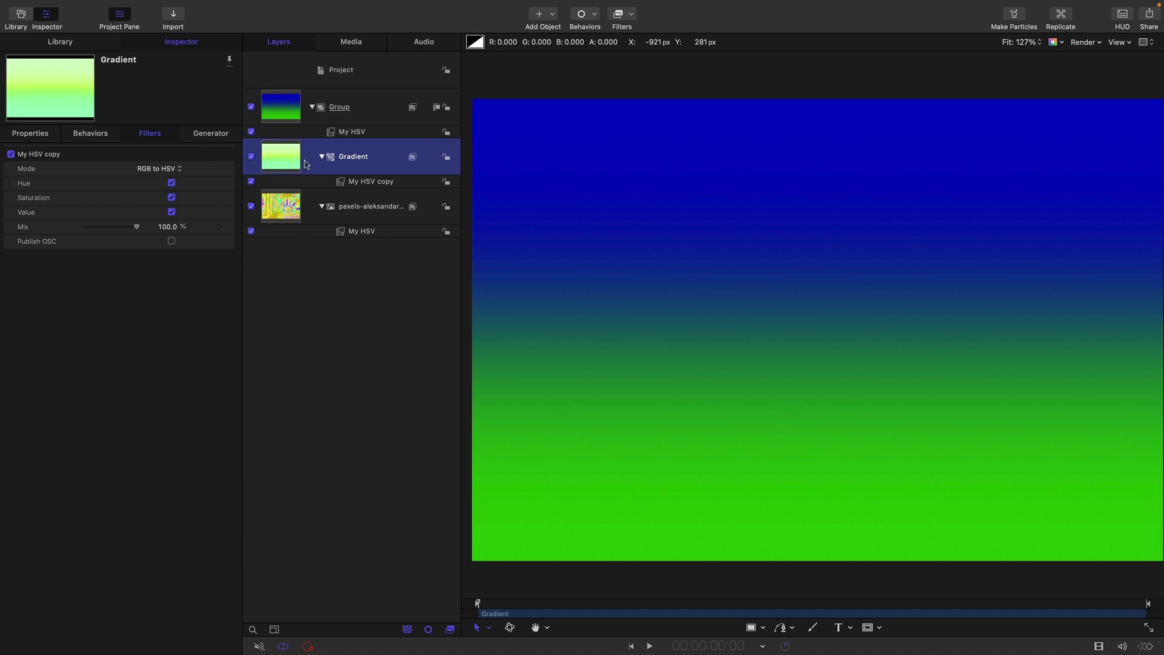
left_click(173, 197)
left_click(171, 212)
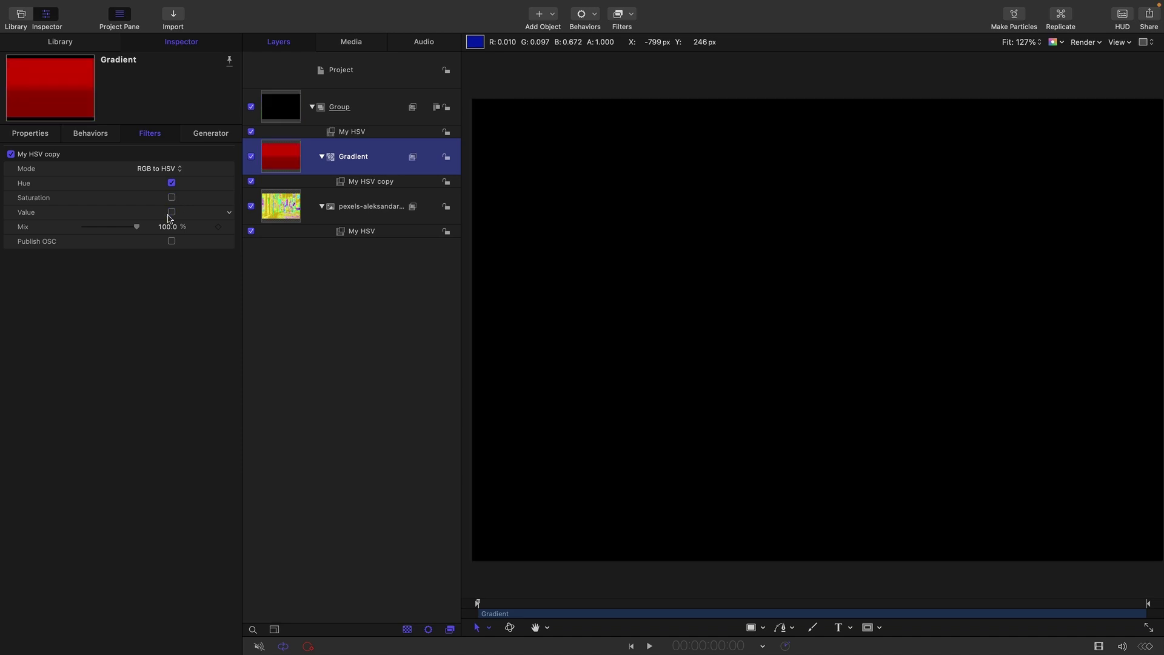
Step: Uncheck Hue in the photo's My HSV and set the Gradient's blend mode to Add
left_click(360, 236)
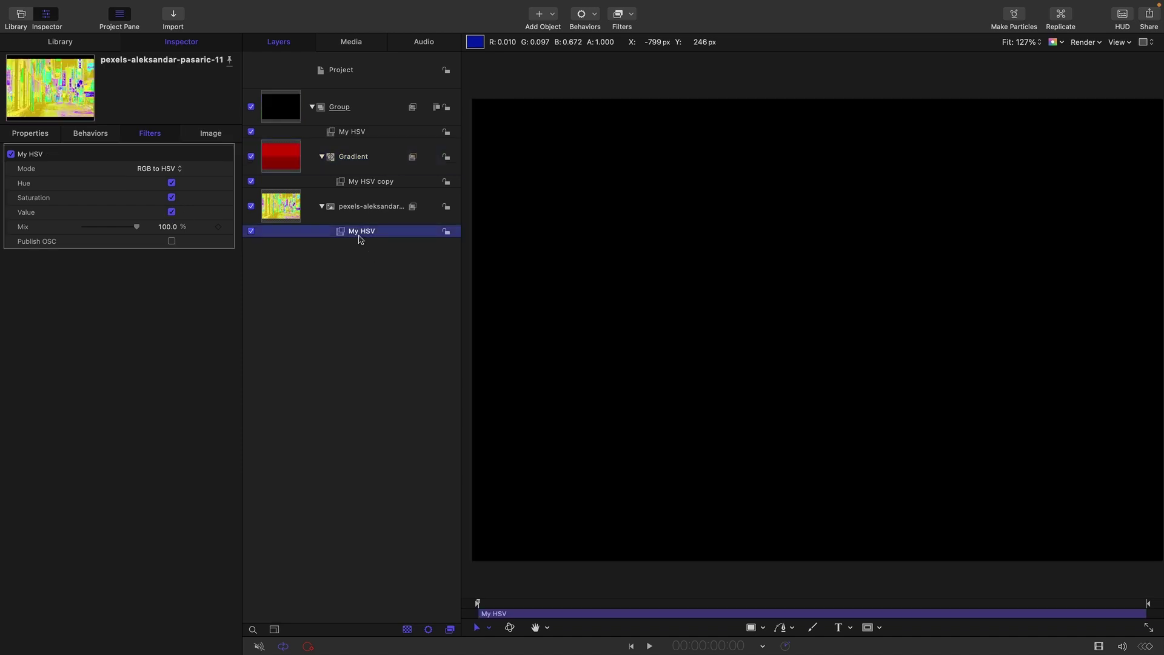
left_click(172, 183)
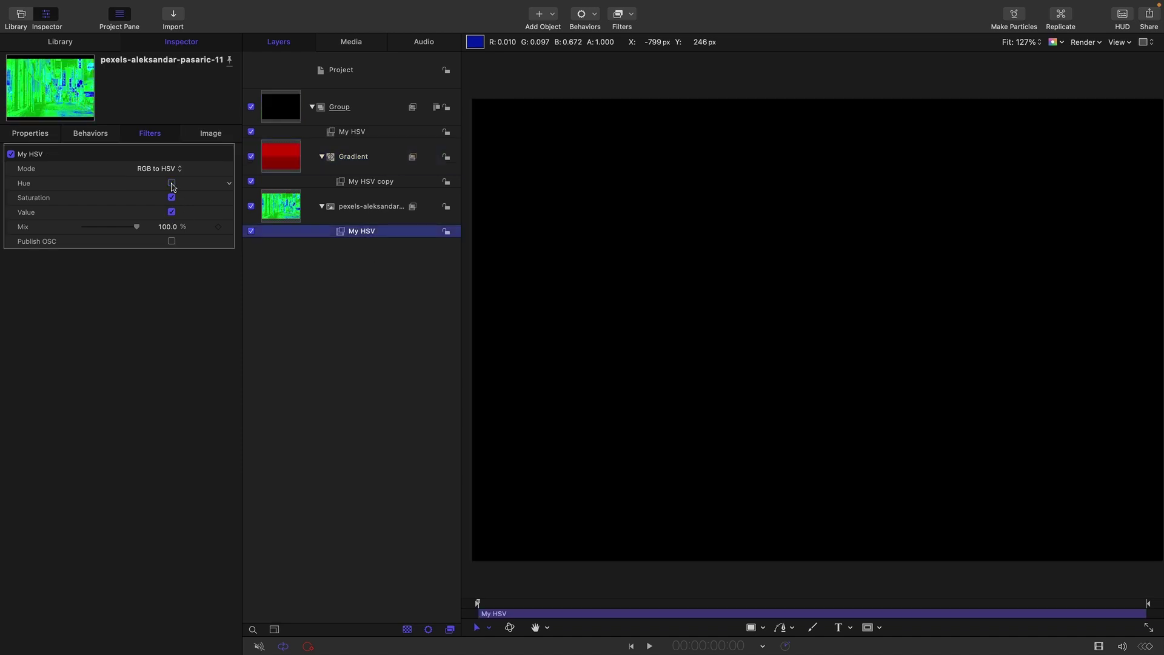
left_click(286, 157)
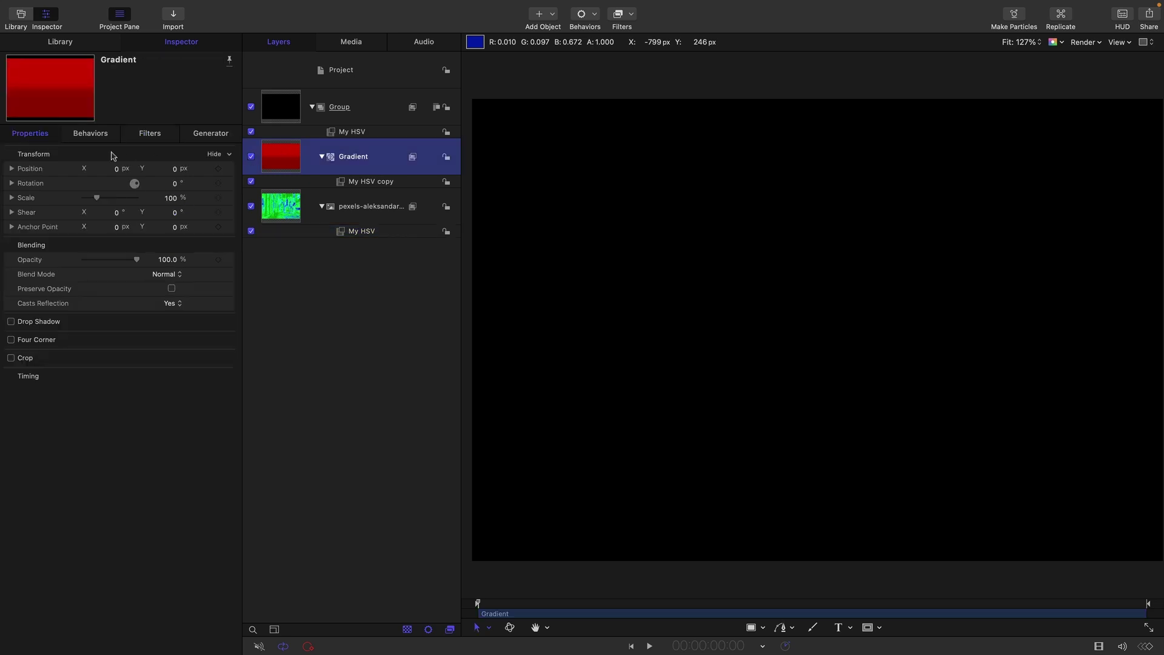
left_click(169, 274)
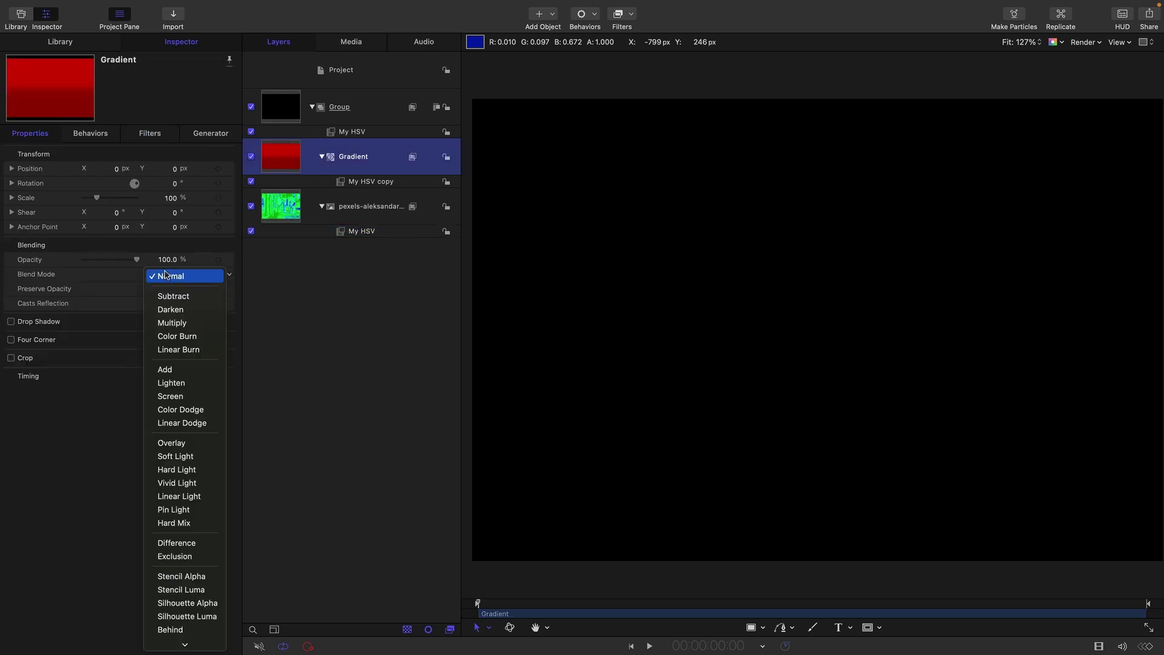
left_click(175, 373)
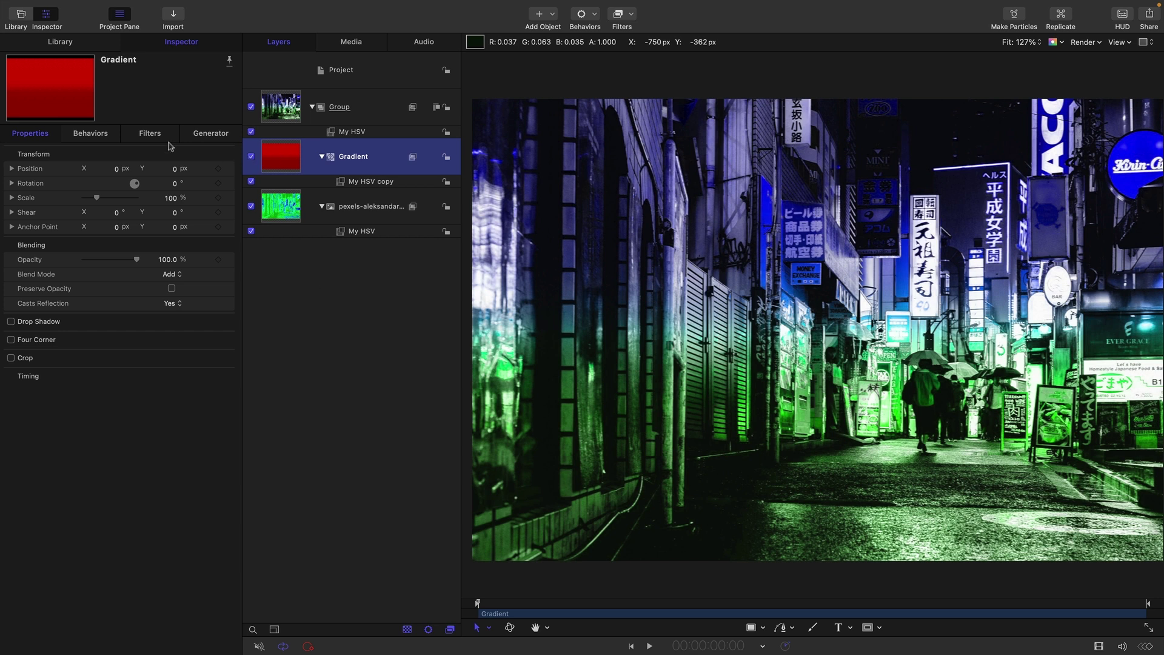
Step: Drop Hue from the Gradient's copy; set the photo's My HSV to Hue and Value, not Saturation
left_click(148, 133)
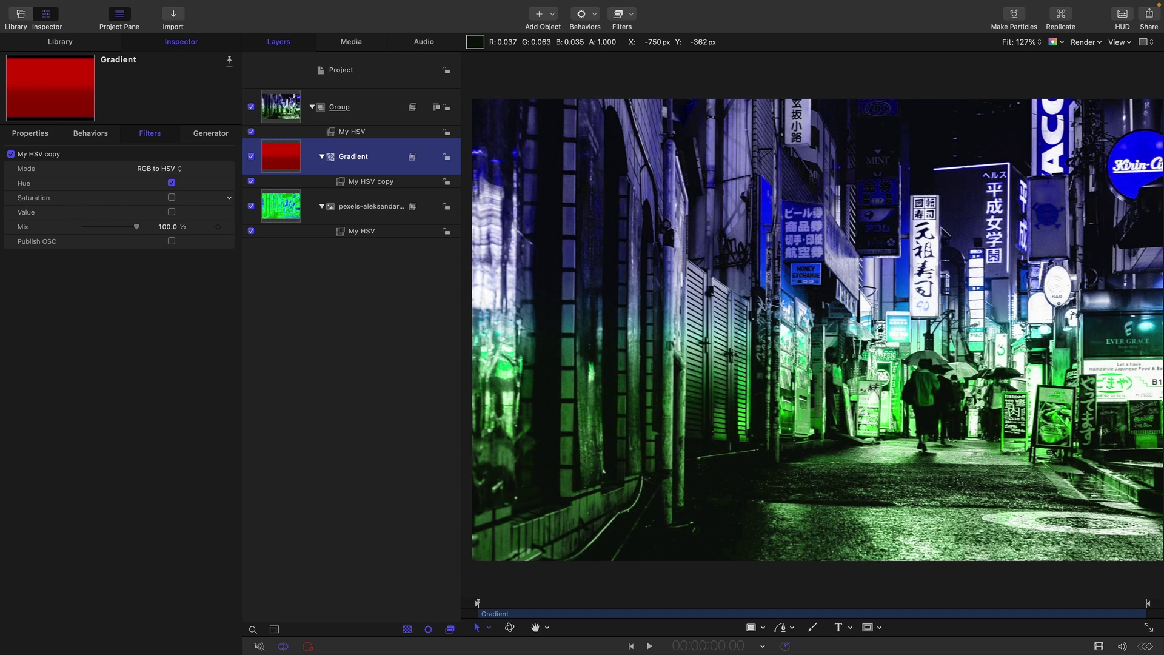
left_click(171, 183)
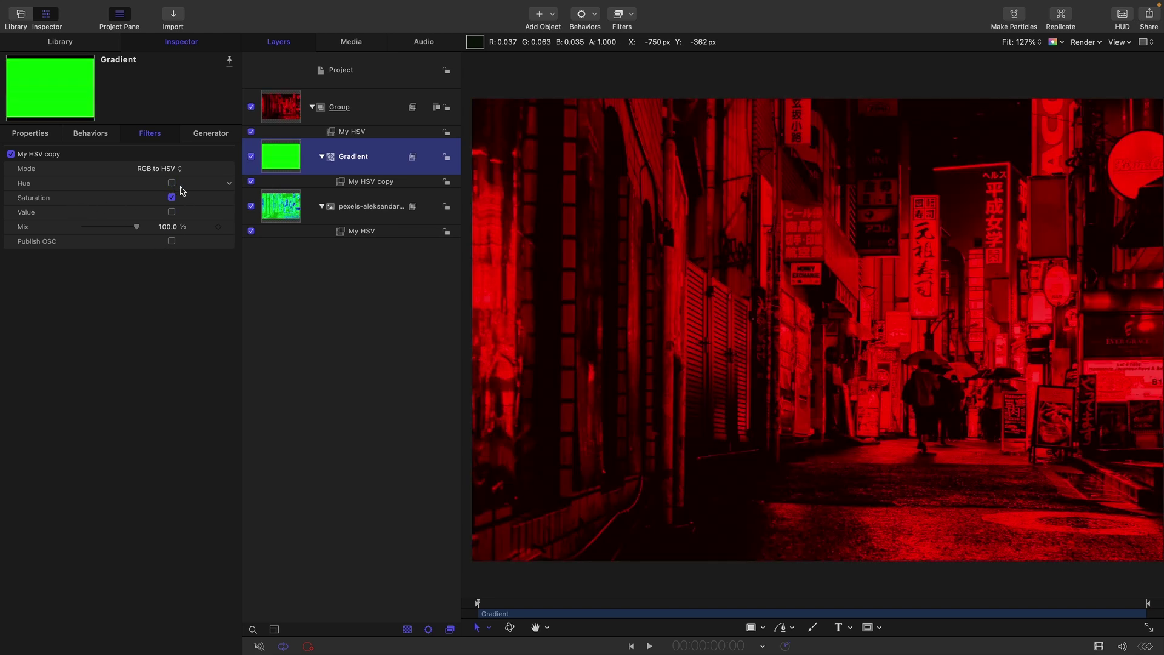
left_click(355, 234)
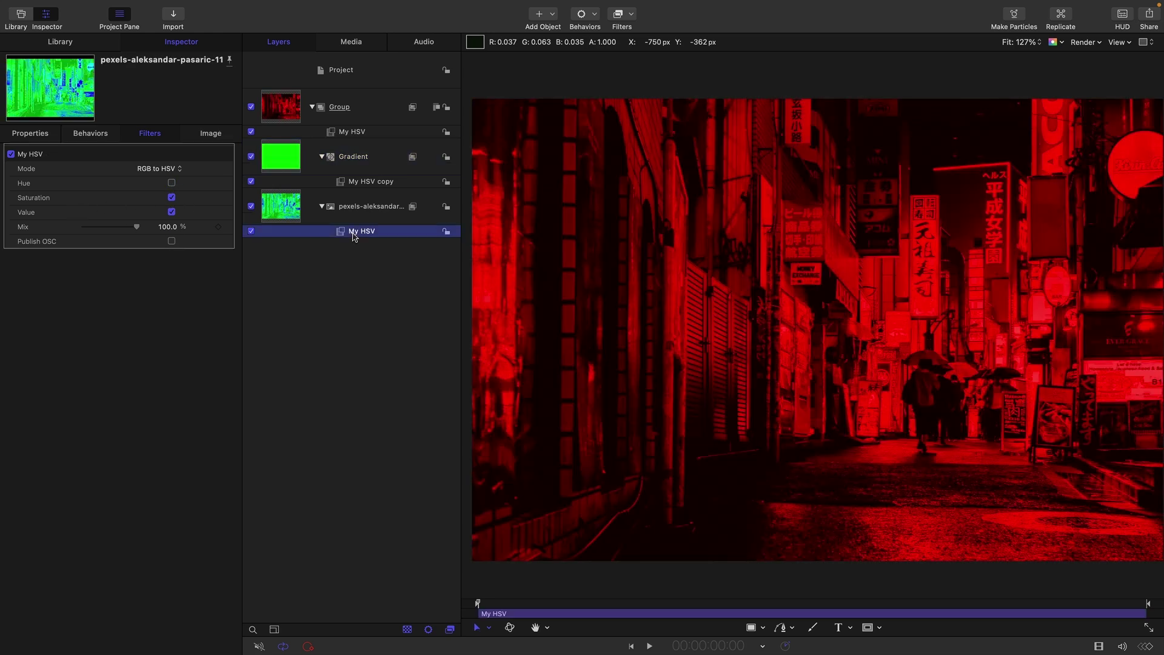
left_click(172, 198)
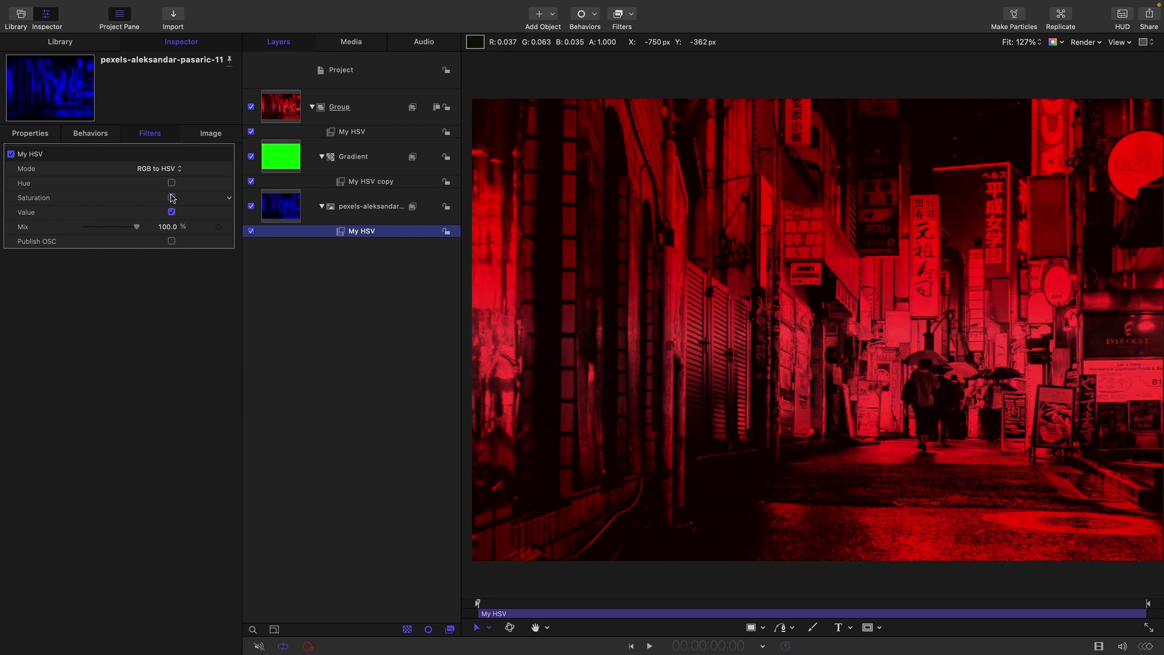
left_click(173, 183)
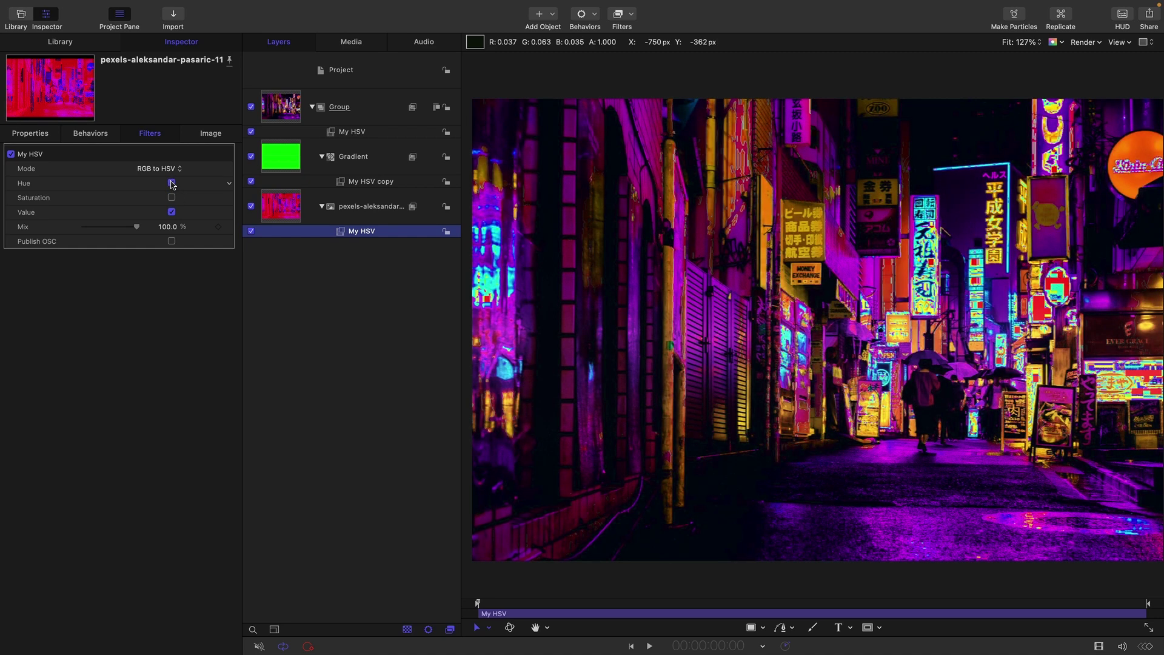
Step: Compare the Gradient's green colour at 0% saturation, then restore its full saturation
left_click(270, 156)
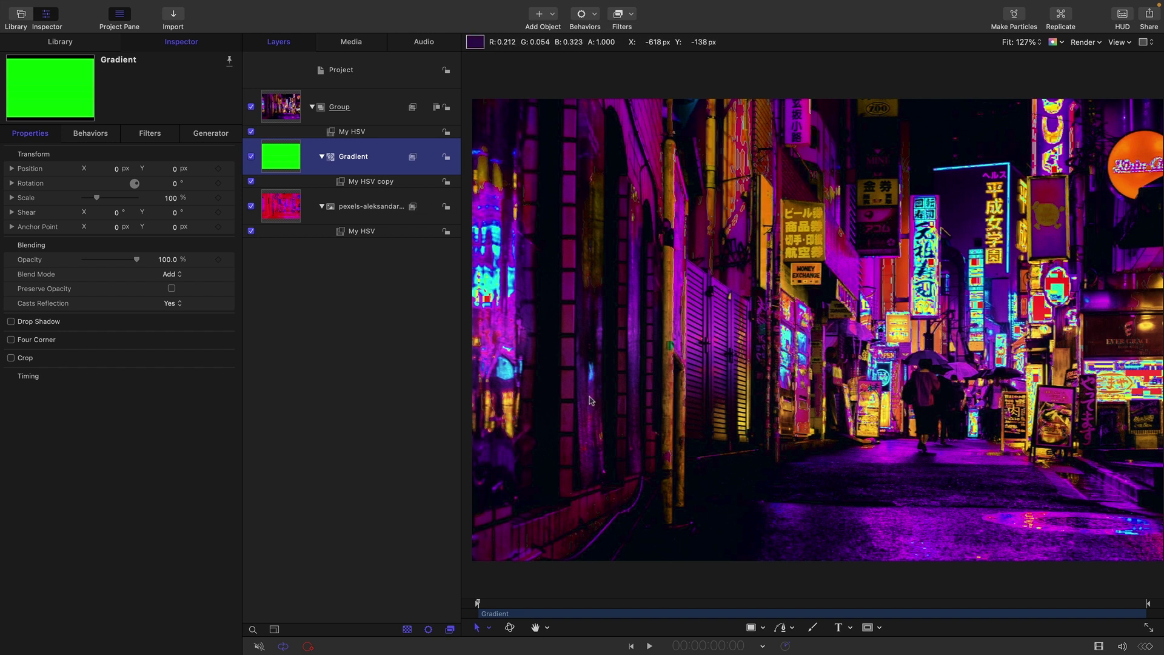
left_click(208, 133)
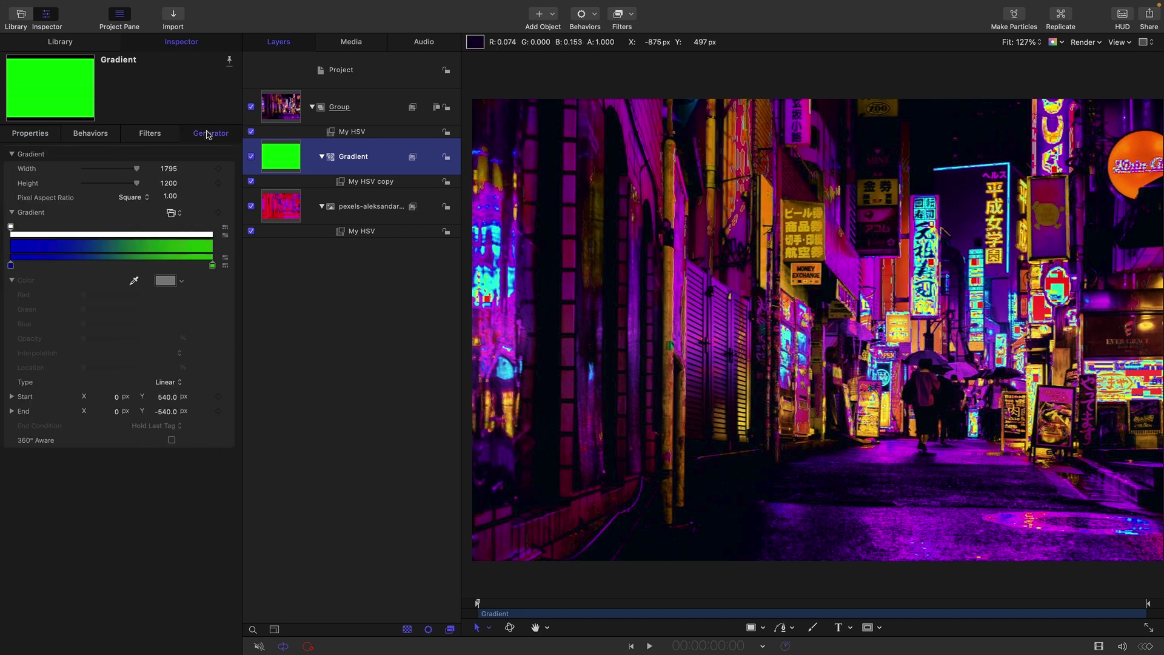
left_click(213, 265)
left_click(165, 280)
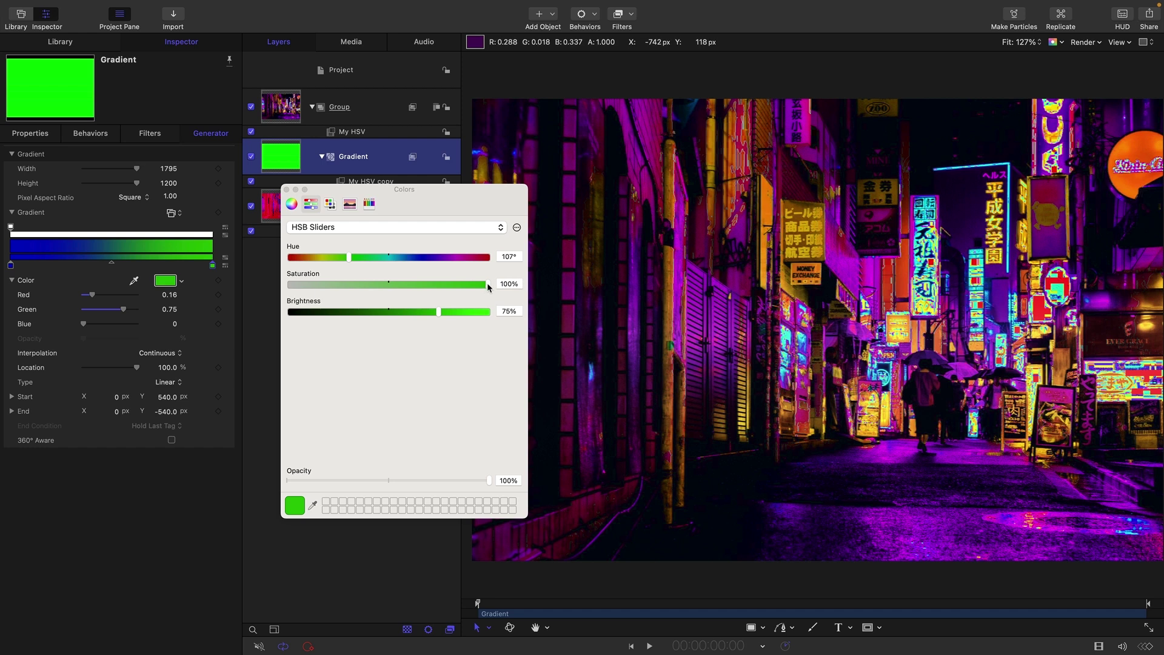
left_click_drag(489, 286, 276, 274)
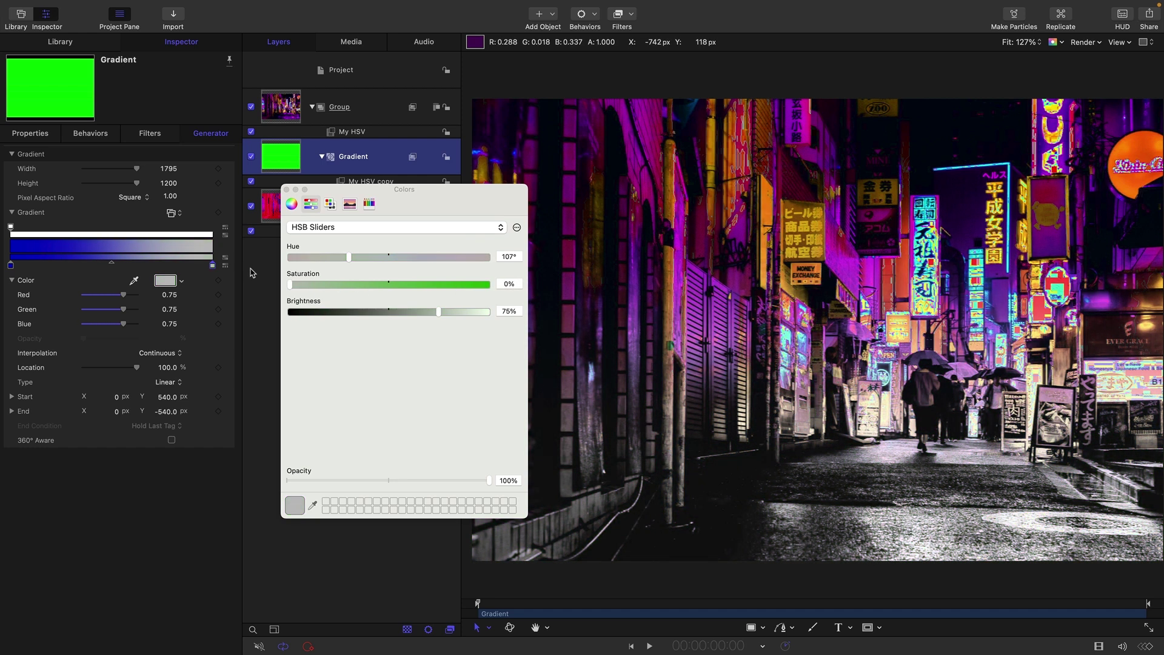
key("super+z")
key("super+shift+z")
key("super+z")
key("super+shift+z")
key("super+z")
key("super+shift+z")
key("super+z")
left_click(925, 376)
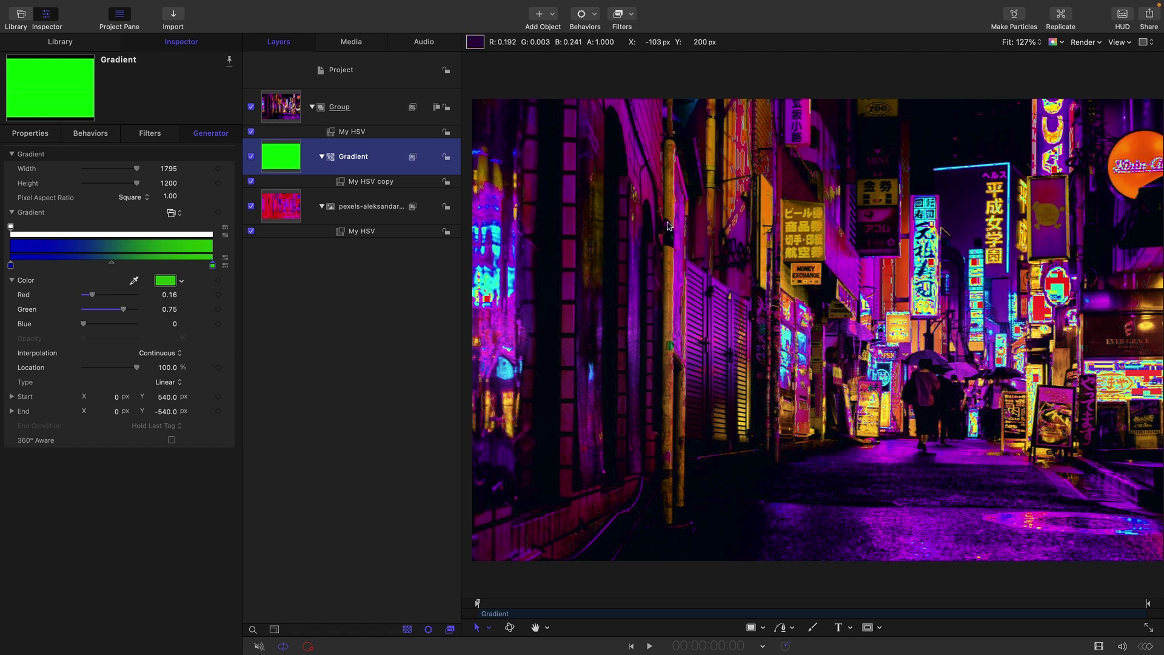
Step: Check Hue on the Gradient's My HSV copy and on the photo's My HSV filter
left_click(357, 180)
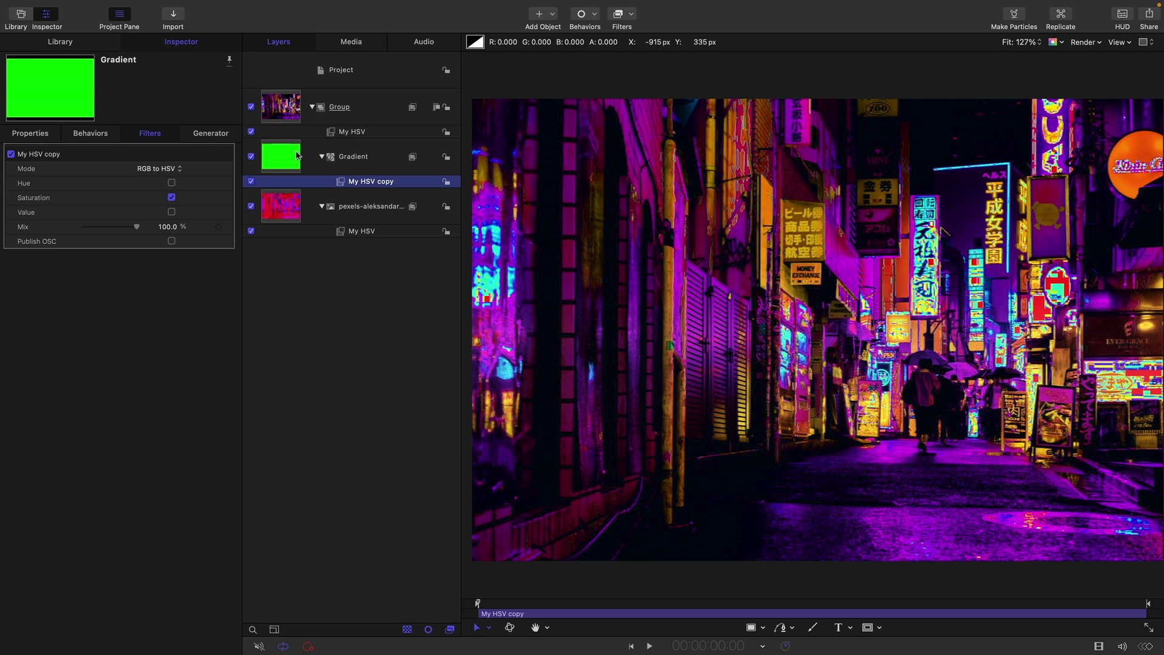
left_click(173, 183)
left_click(363, 233)
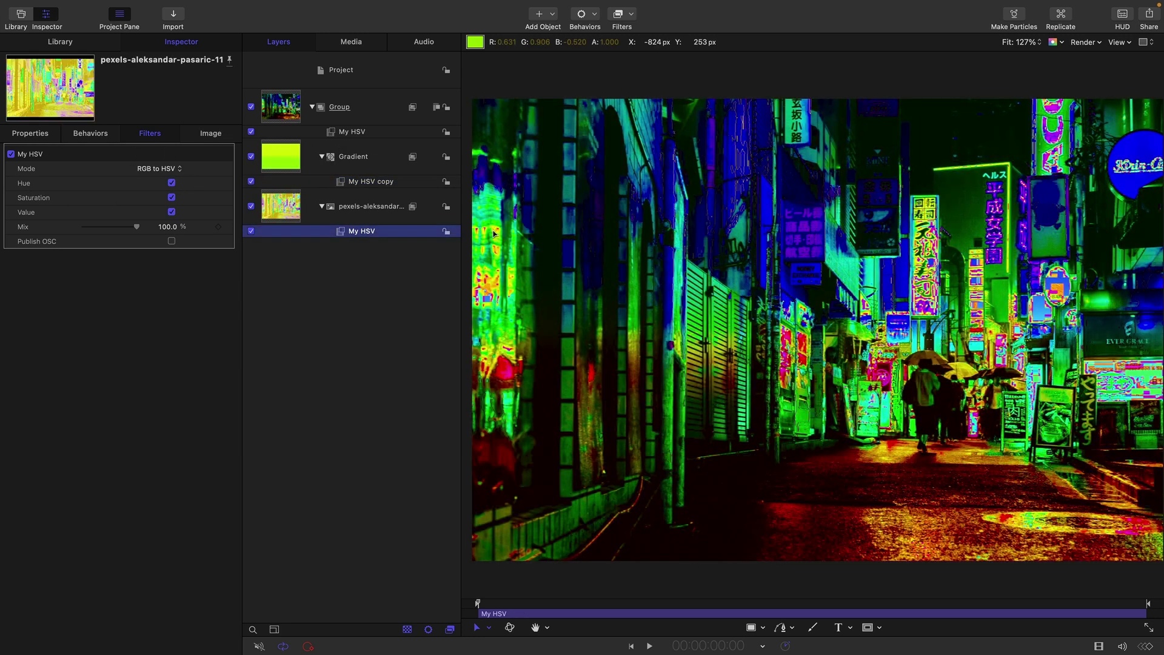
left_click(172, 199)
left_click(172, 195)
left_click(172, 183)
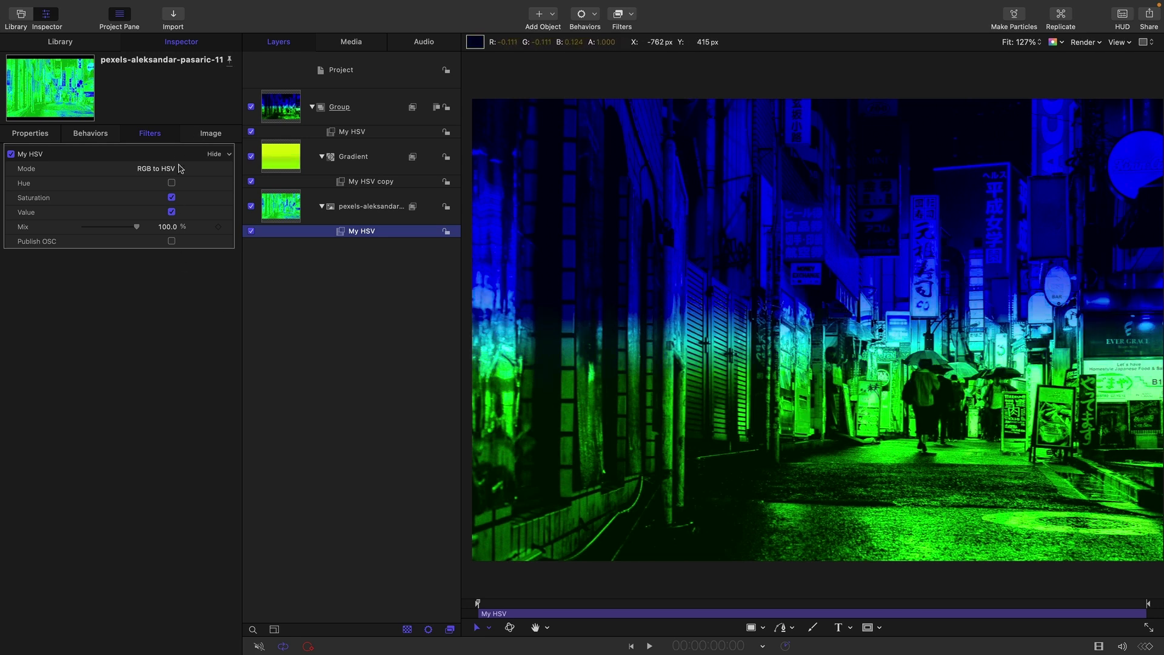
left_click(172, 183)
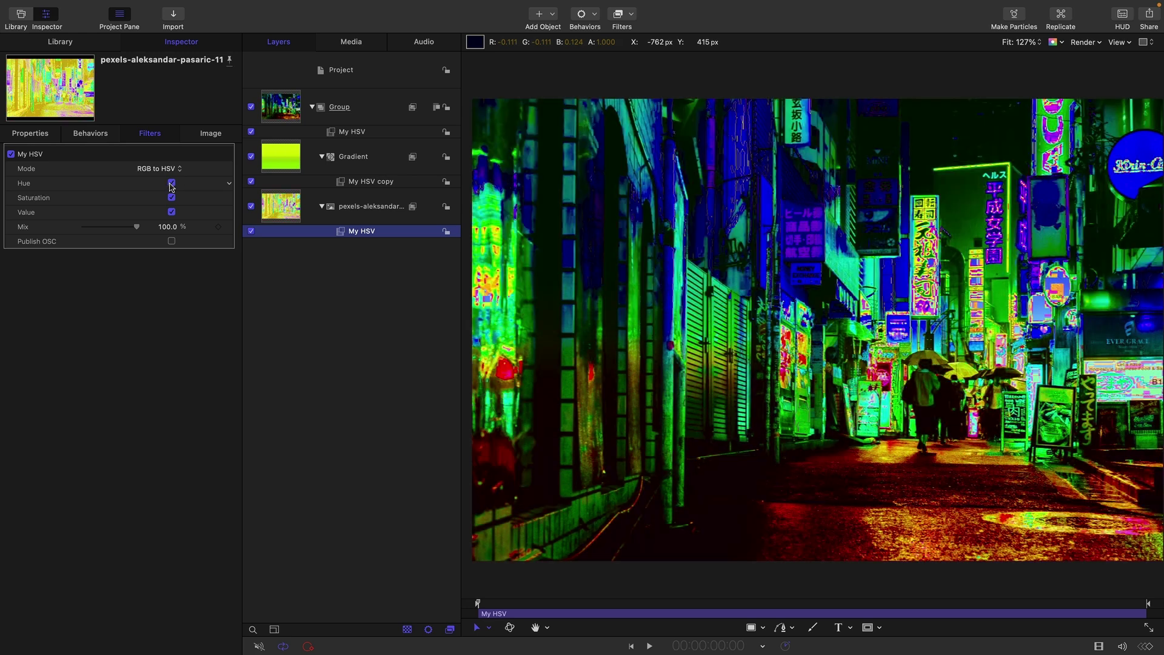
Step: Try a lower Gradient layer opacity, then return it to 100%
left_click(299, 156)
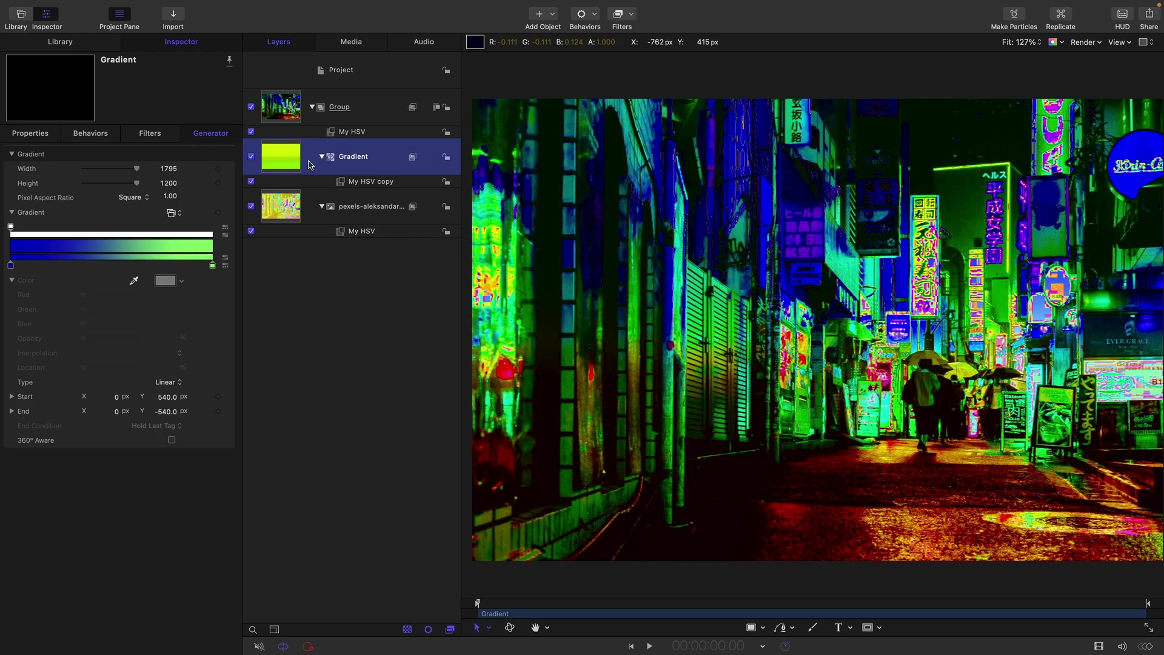
left_click(33, 133)
left_click_drag(138, 260, 94, 255)
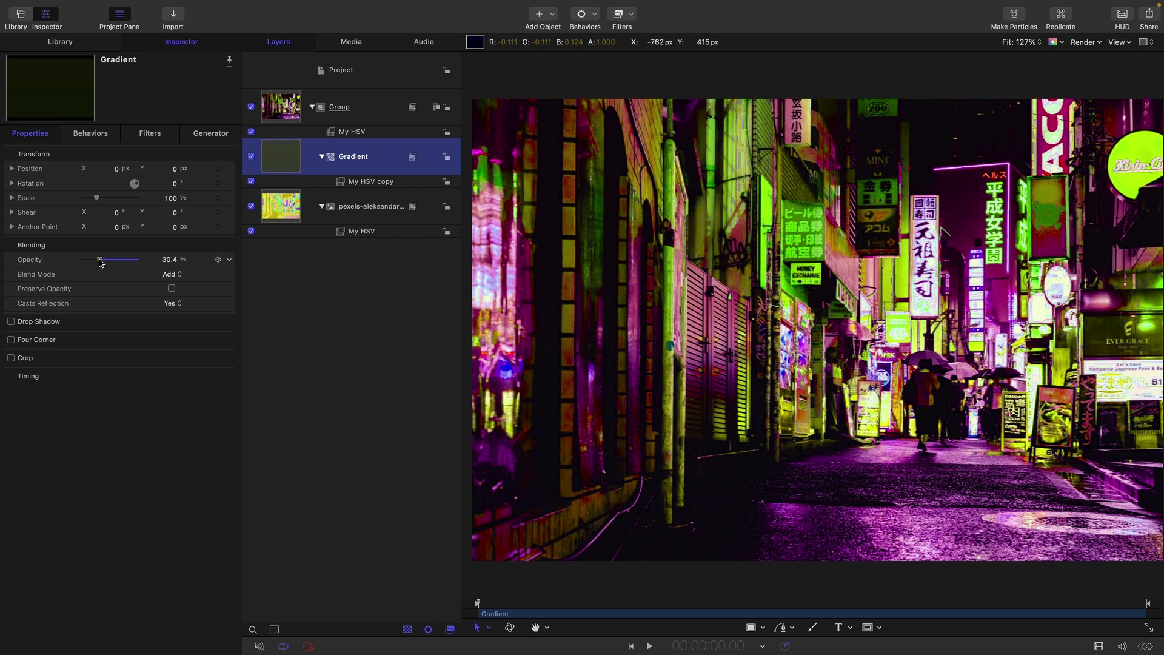
left_click_drag(111, 262, 322, 286)
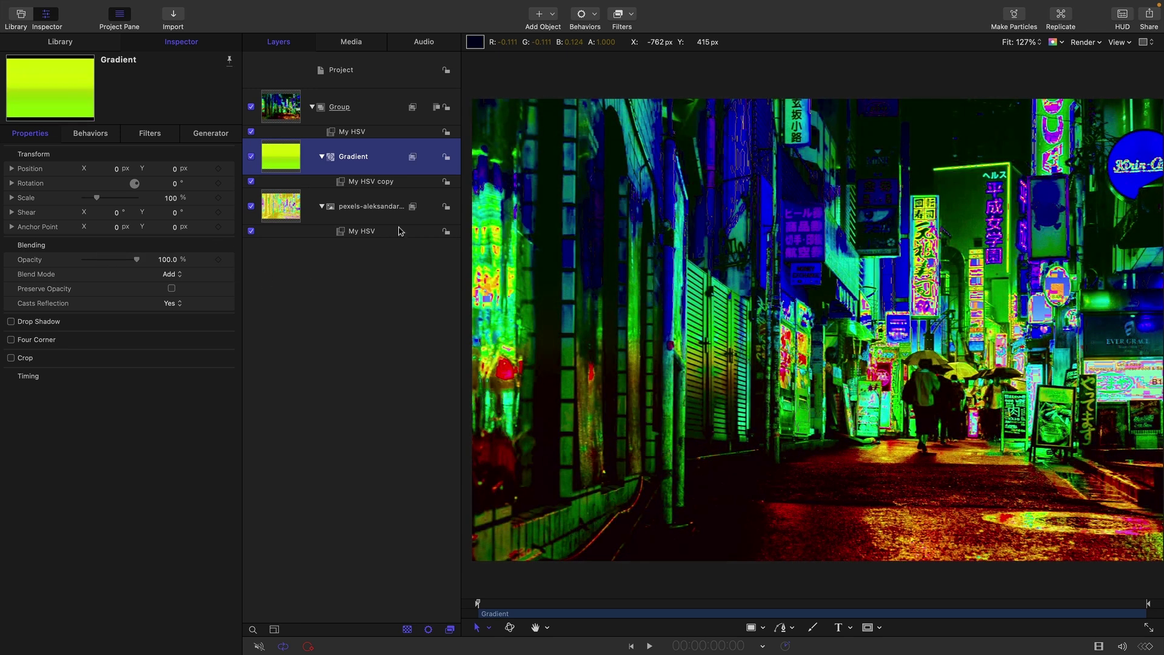
Step: Set the Gradient's My HSV copy to Value only, unchecking Saturation and Hue
left_click(358, 233)
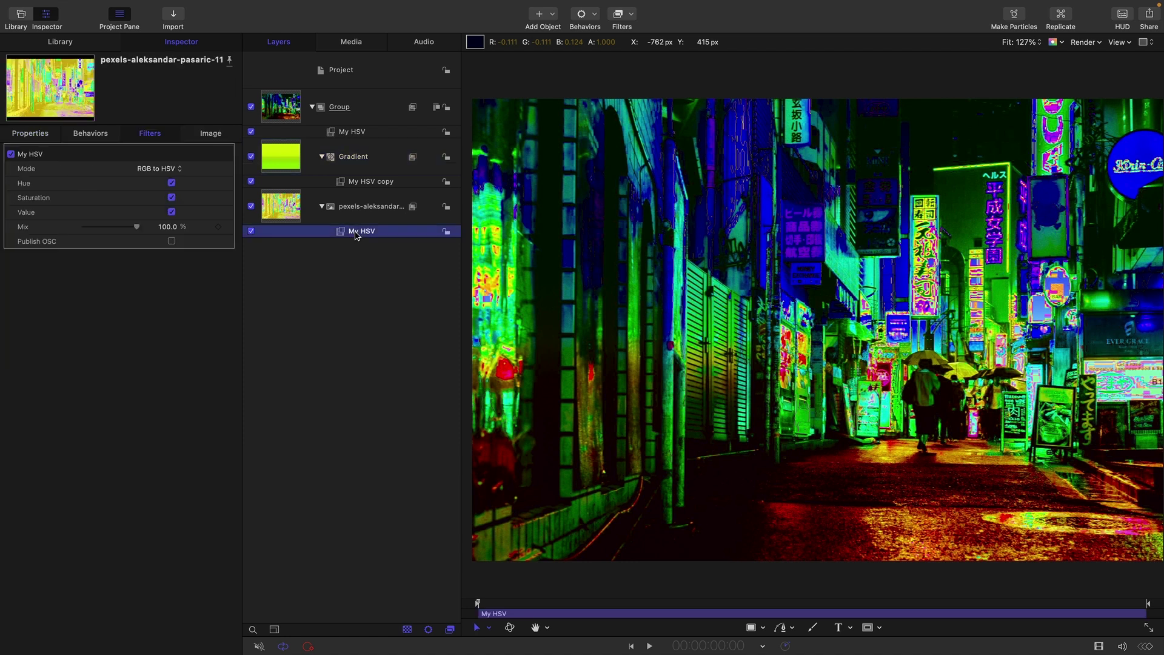
left_click(172, 212)
key("Up")
key("Up")
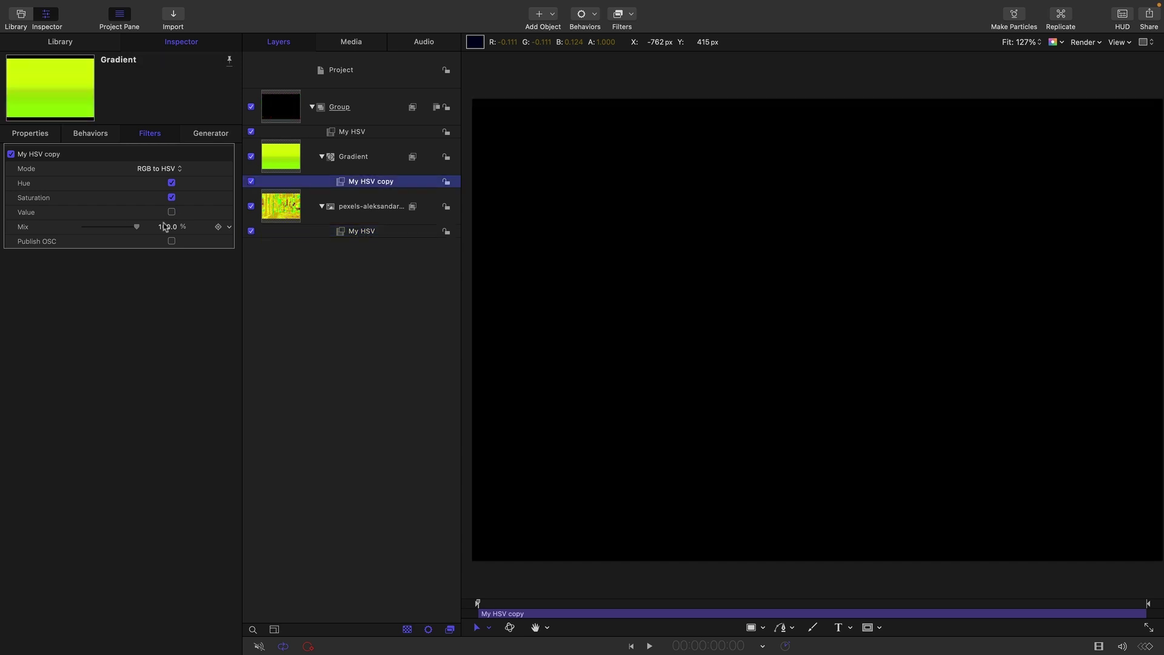
left_click(172, 212)
left_click(172, 197)
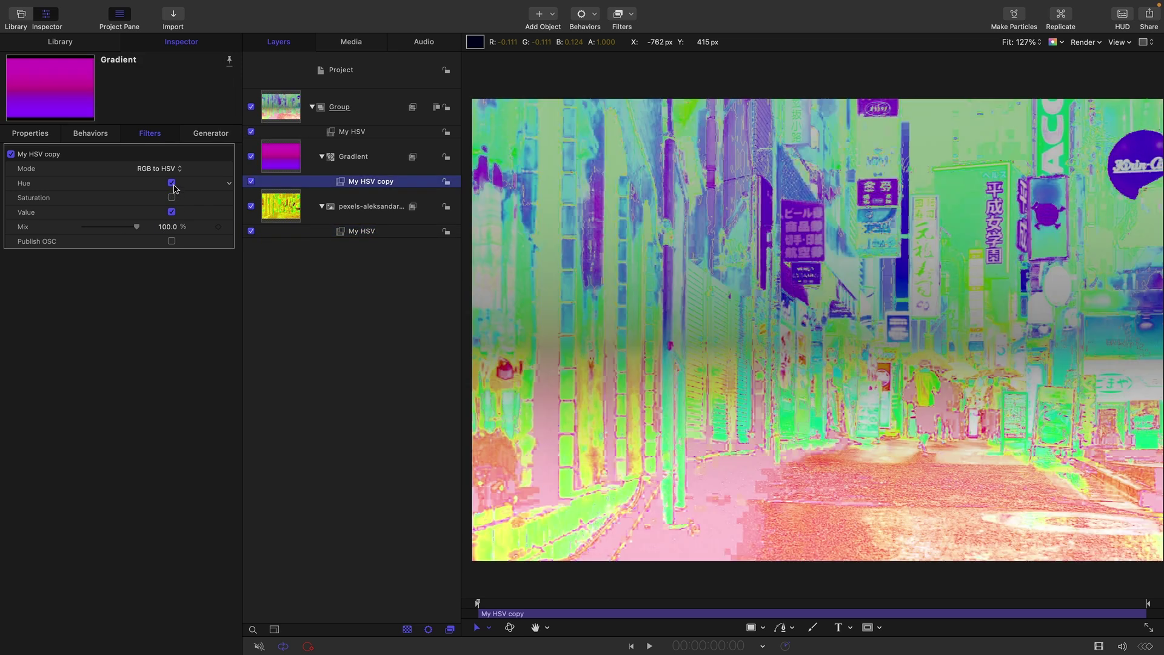
left_click(172, 182)
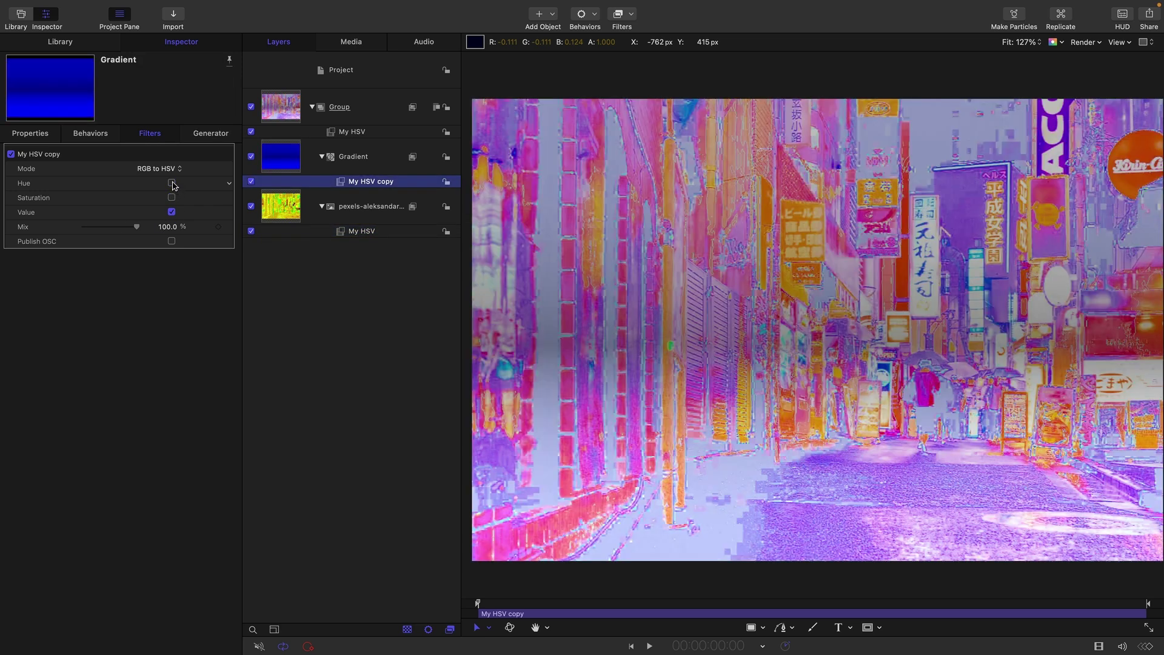
Step: Hide the Gradient layer and duplicate the street photo layer
left_click(251, 157)
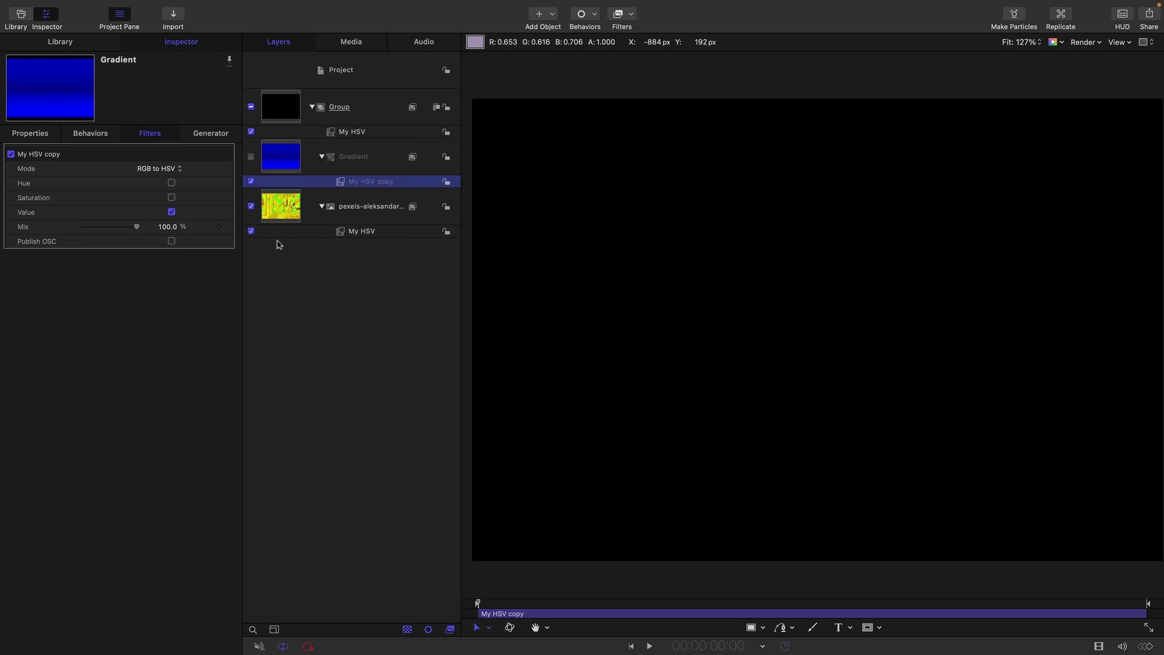
left_click(279, 206)
right_click(279, 200)
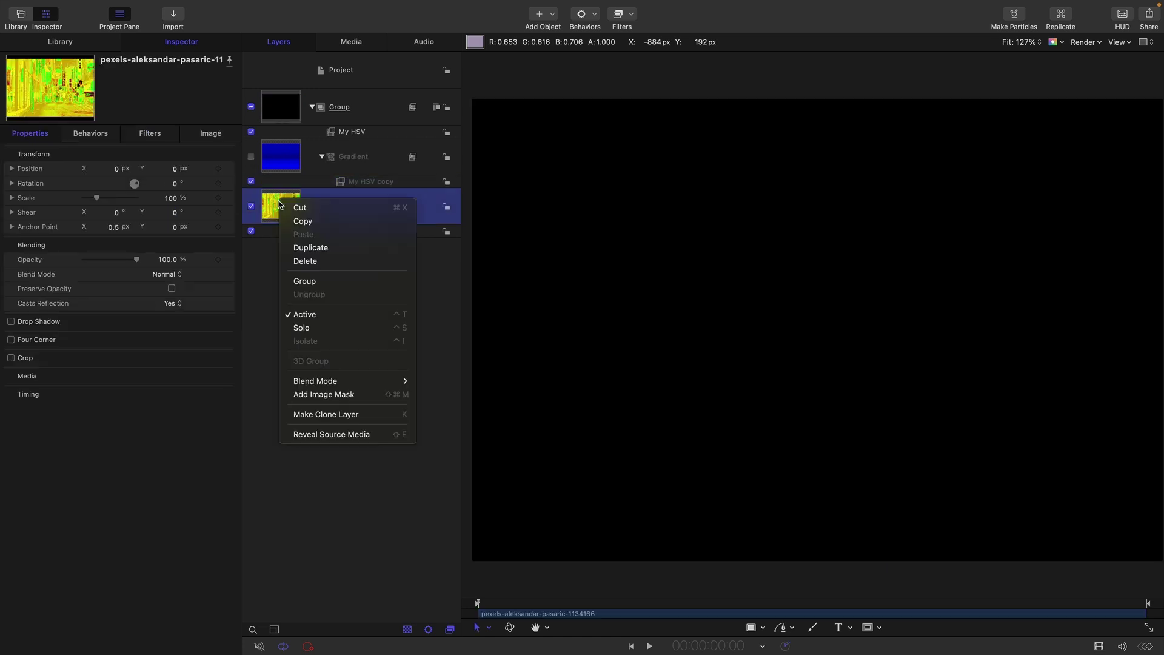
left_click(309, 249)
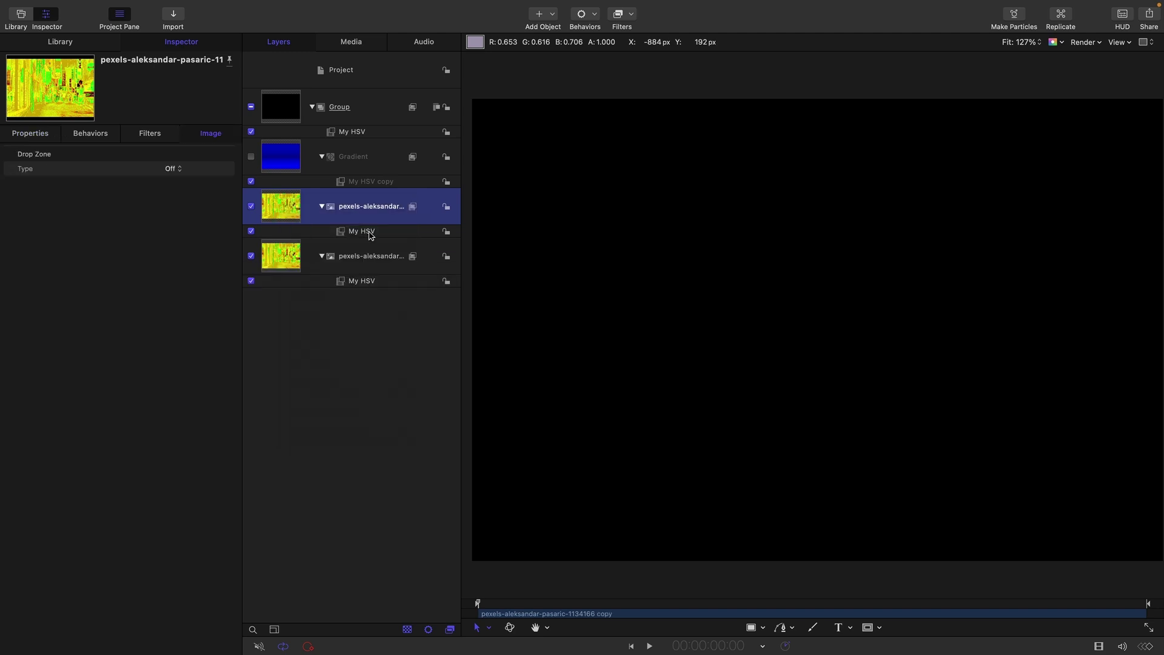
Step: Set the duplicate's My HSV to Value only, unchecking Saturation and Hue
left_click(29, 133)
left_click(167, 274)
left_click(170, 367)
key("F3")
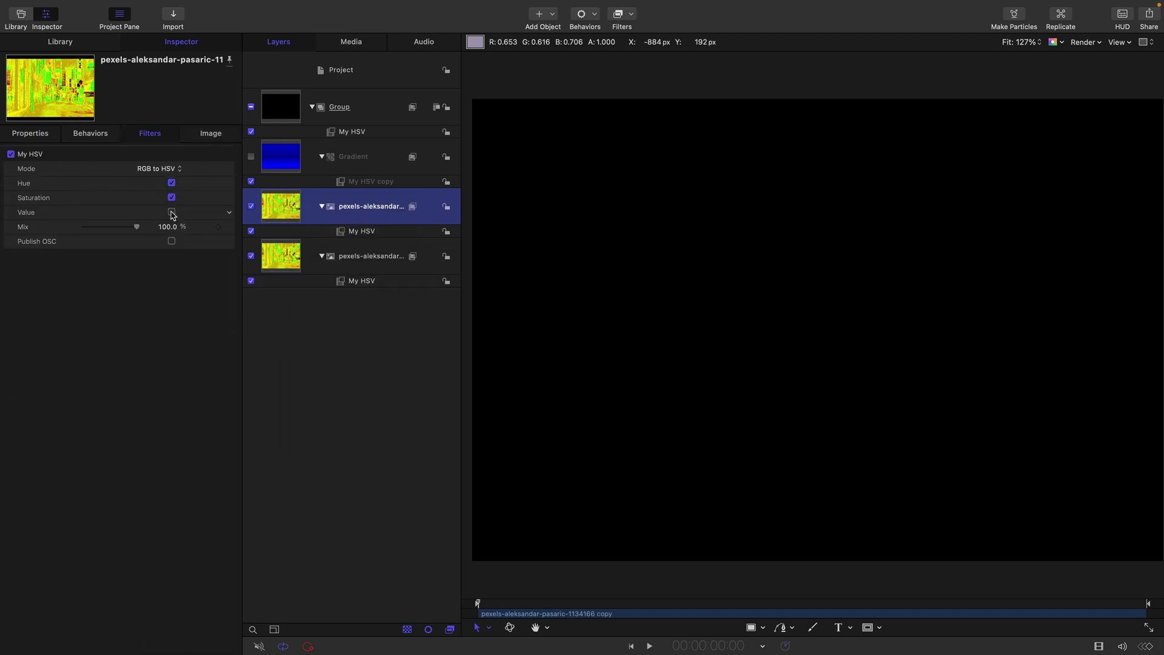
left_click(171, 213)
left_click(172, 197)
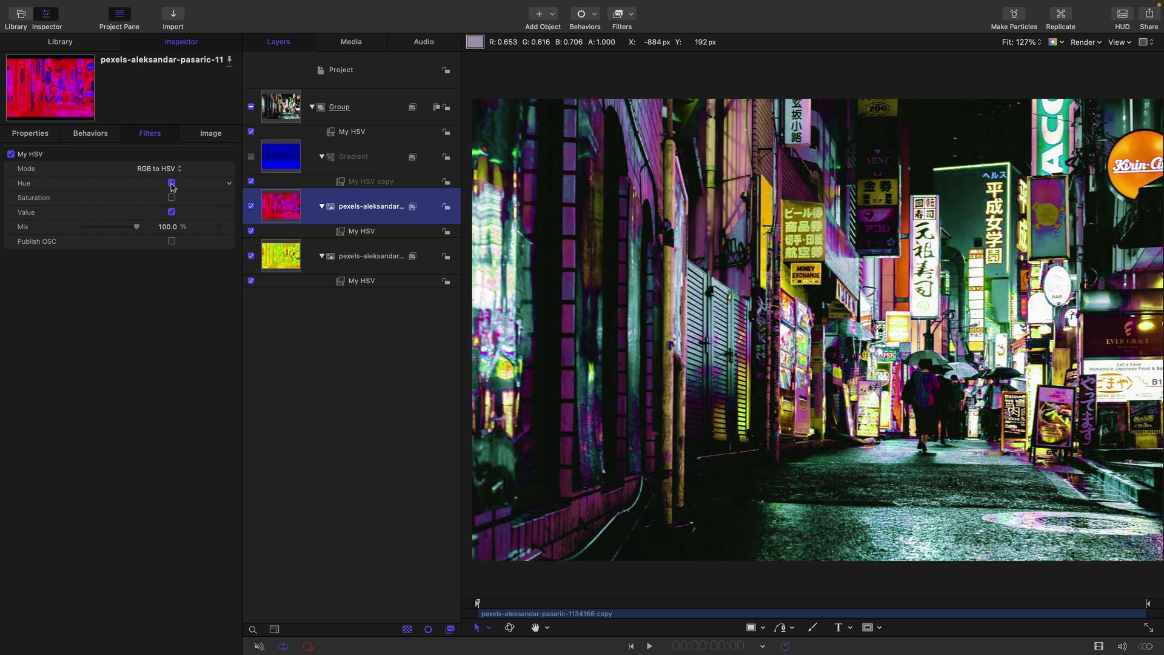
left_click(172, 184)
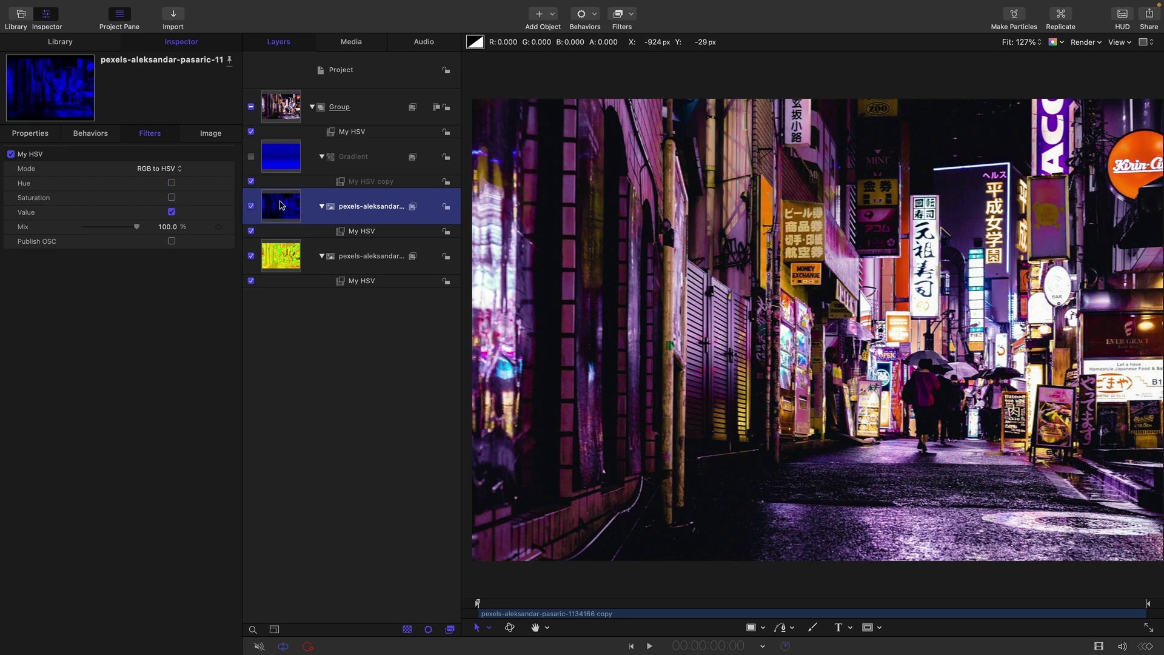
Step: Add a Levels filter to the photo copy and switch its channel from RGB to Blue
left_click(630, 13)
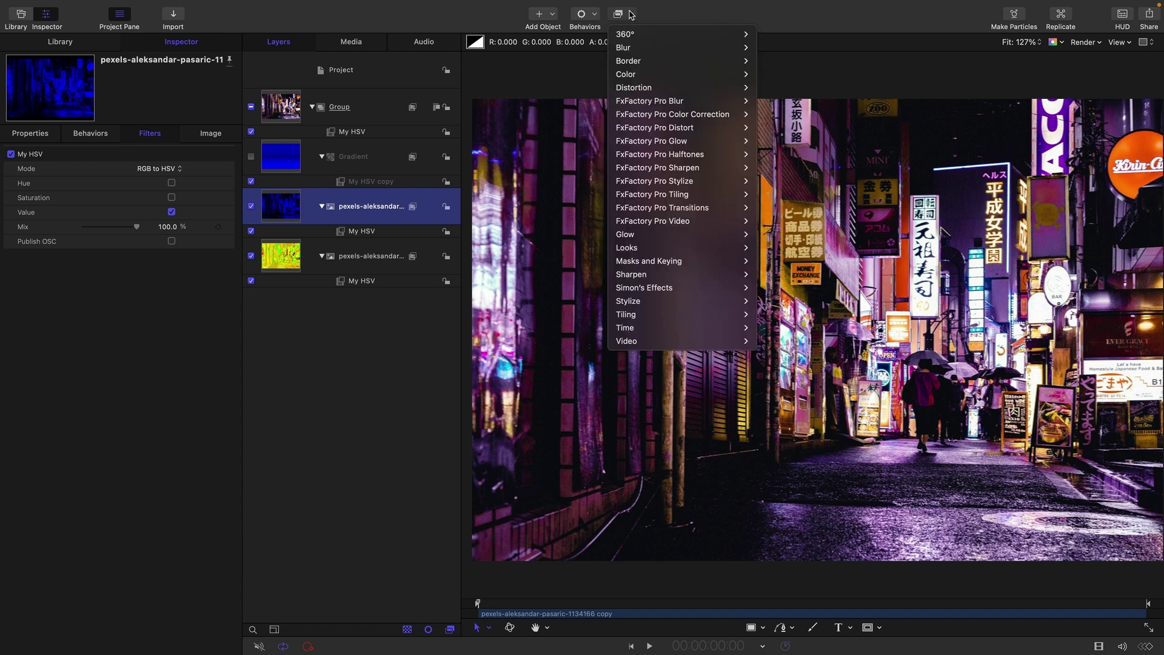
mouse_move(635, 77)
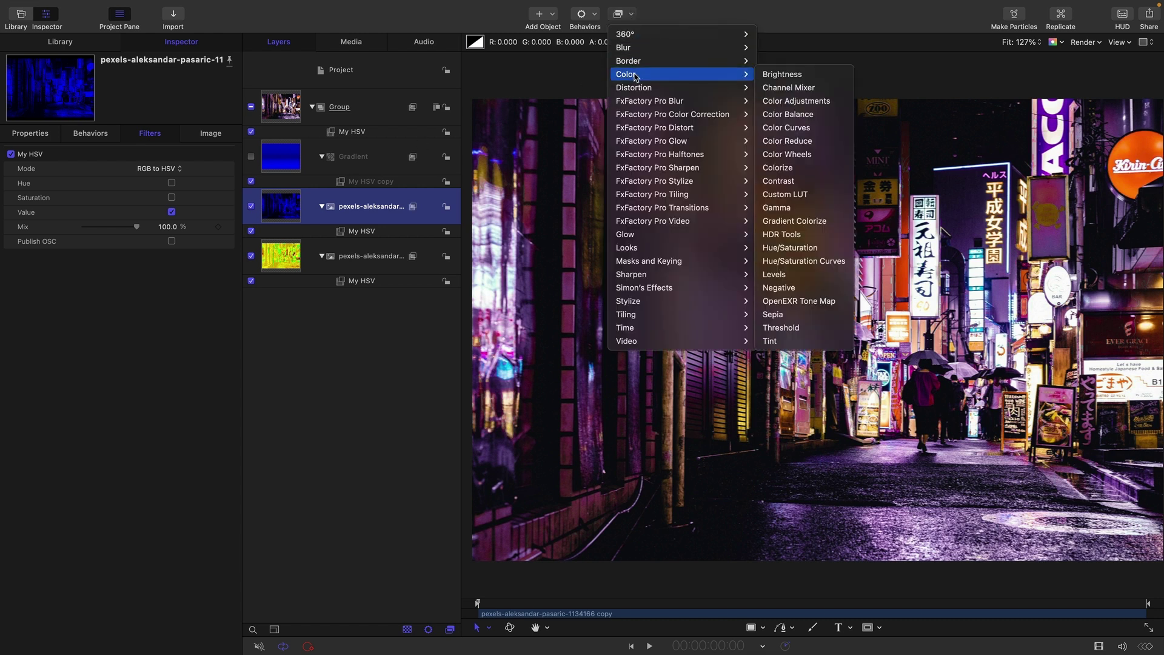
left_click(791, 276)
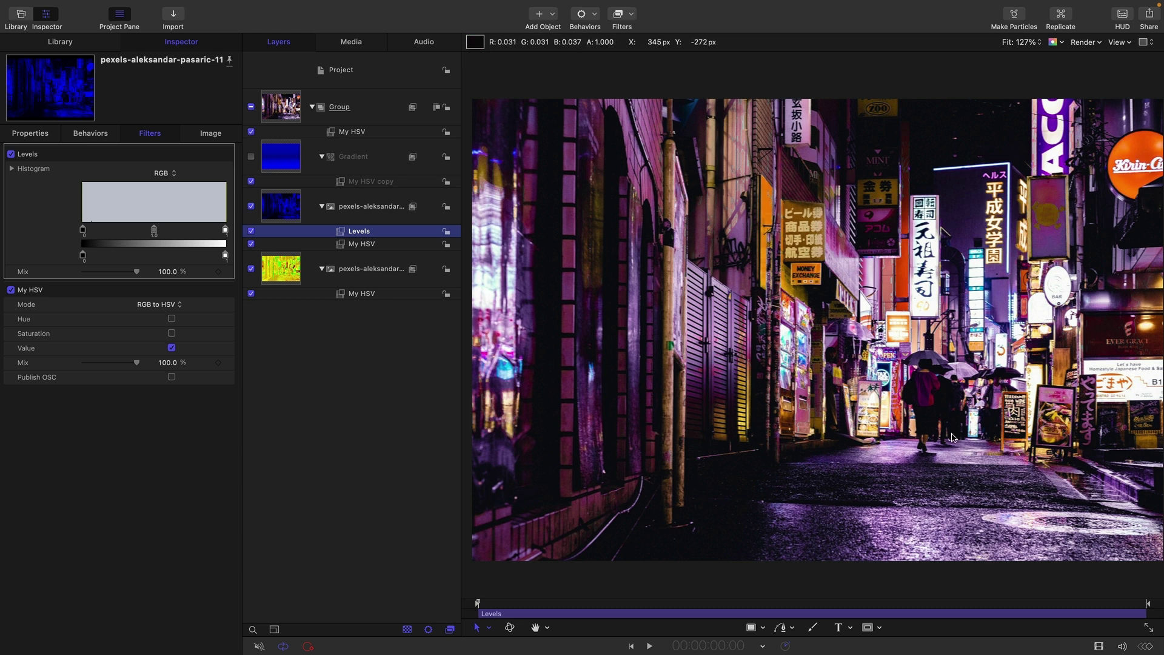
left_click(163, 175)
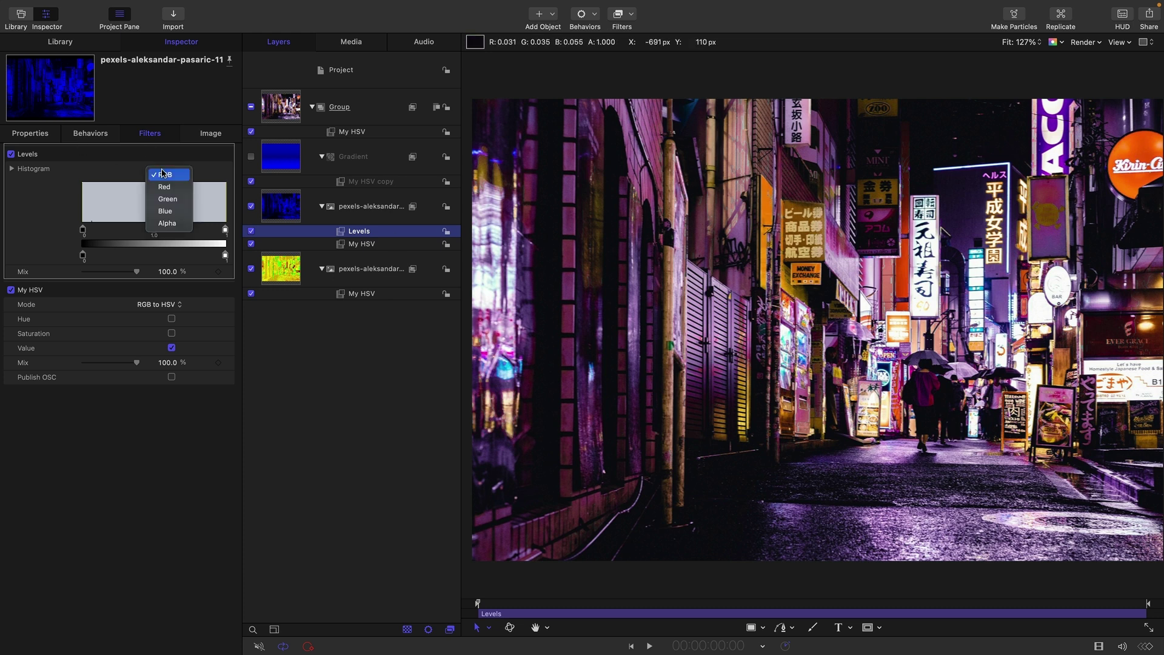
left_click(174, 212)
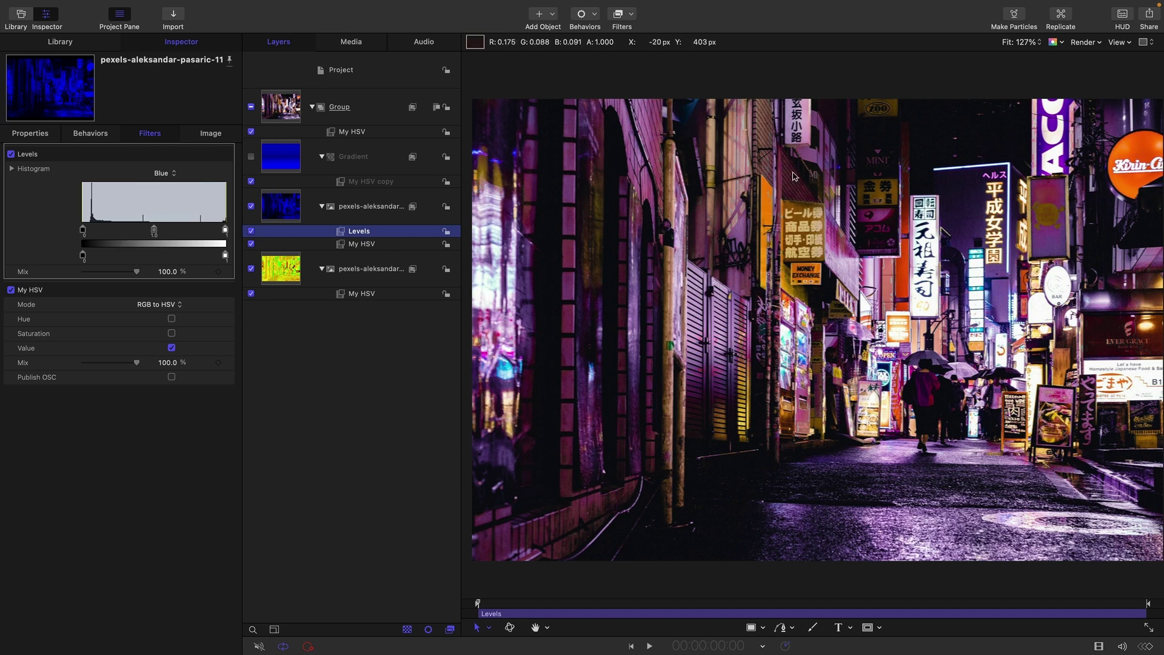
Step: Try the Levels black, white and output points, then bring them back to defaults
left_click_drag(225, 229, 150, 237)
key("super+z")
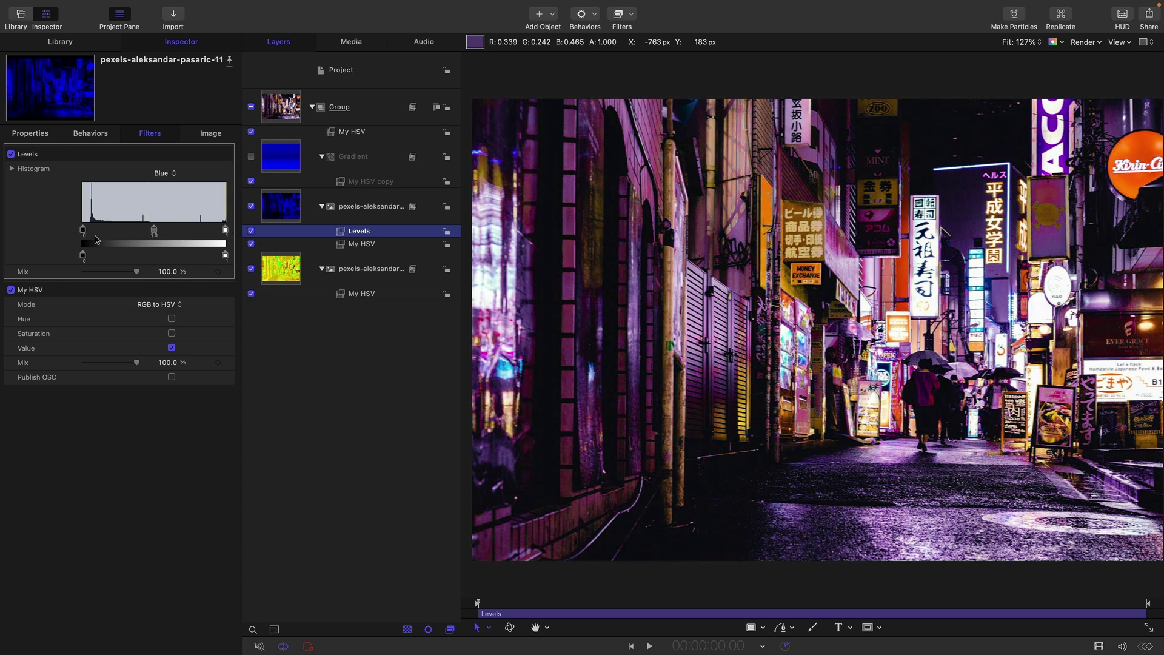
left_click_drag(82, 231, 49, 253)
mouse_move(225, 256)
left_mouse_down()
mouse_move(177, 257)
mouse_move(234, 258)
left_mouse_up()
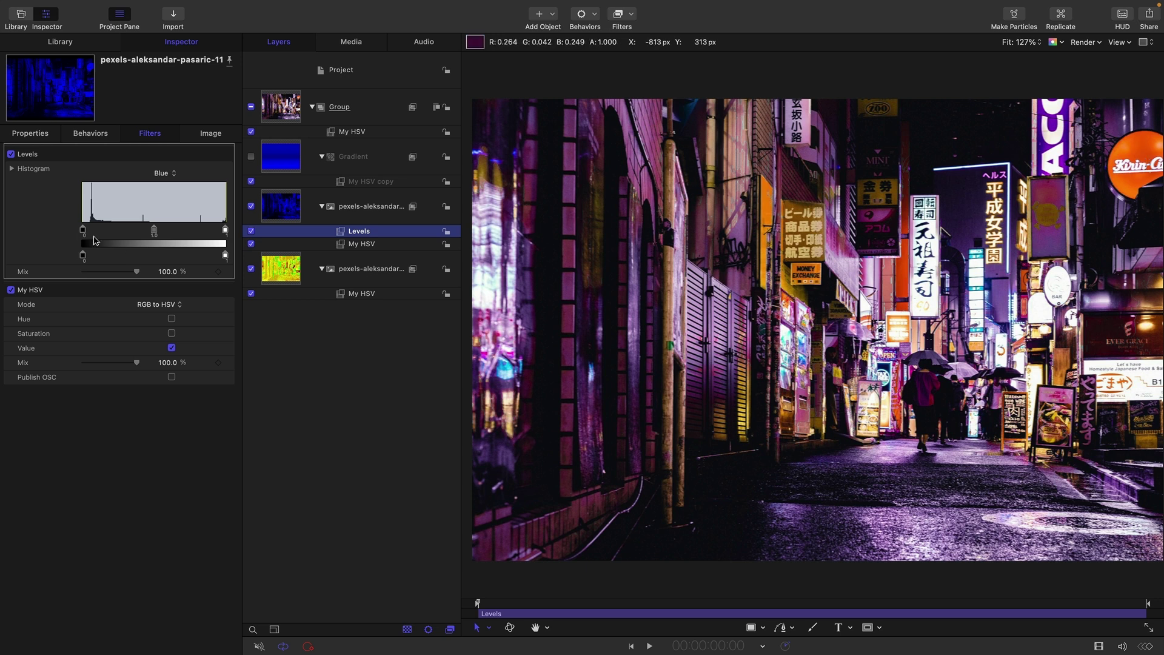
left_click_drag(84, 235, 138, 232)
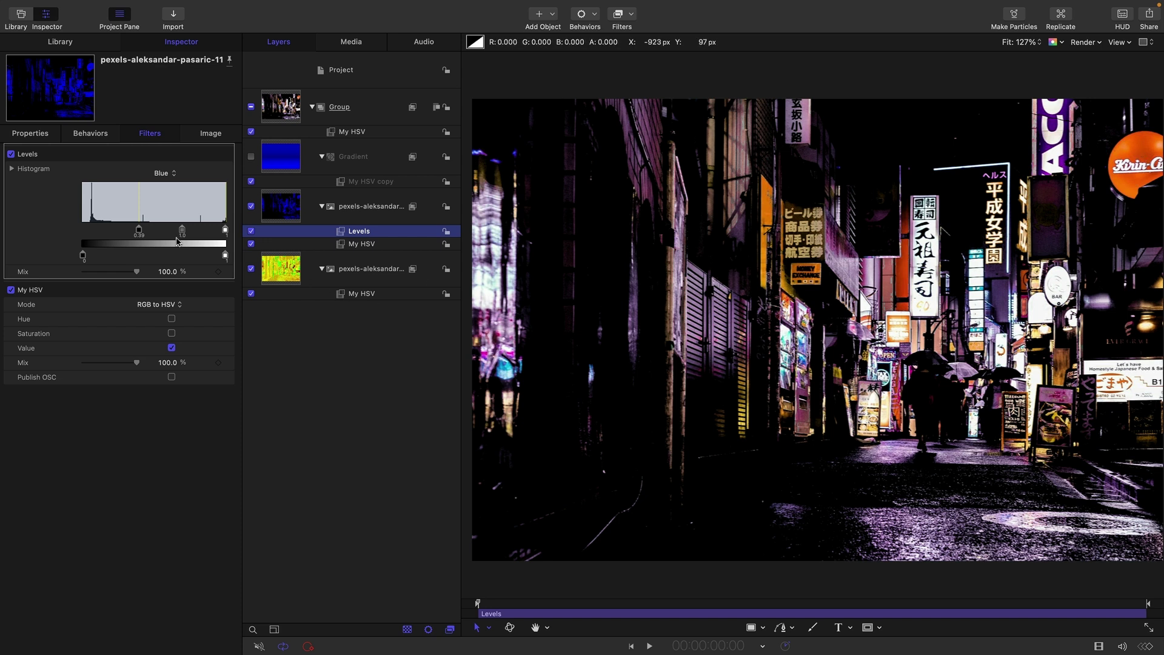
left_click_drag(139, 230, 65, 241)
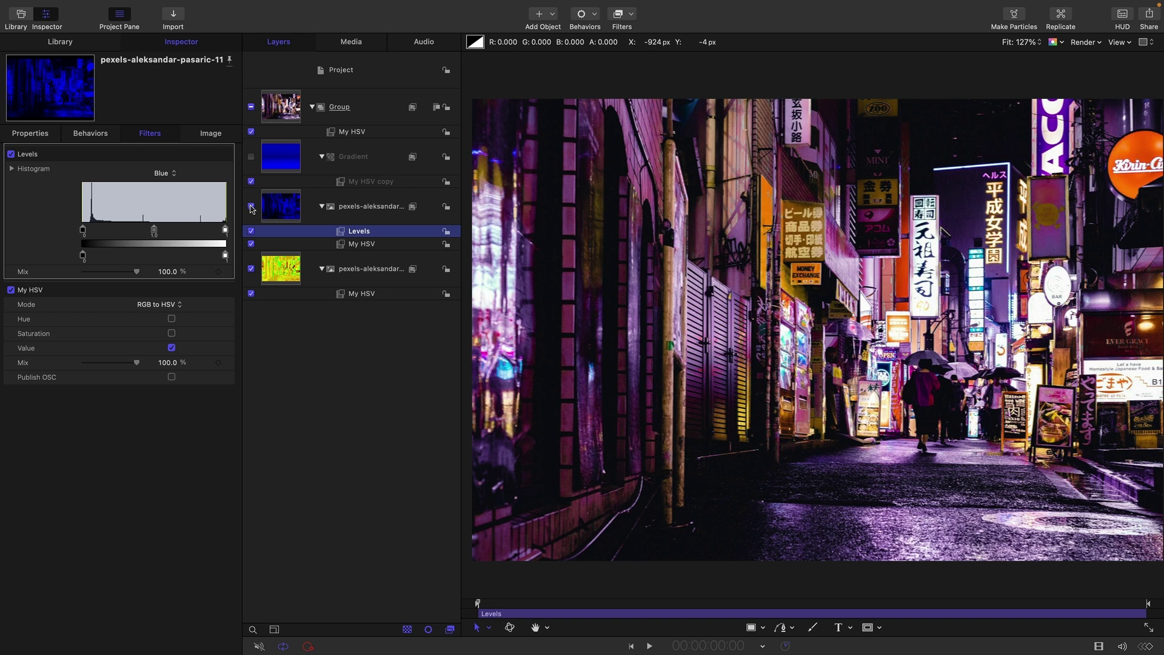
Step: Hide the upper photo layer and add a Channel Mixer filter to the lower photo
left_click(251, 207)
left_click(284, 273)
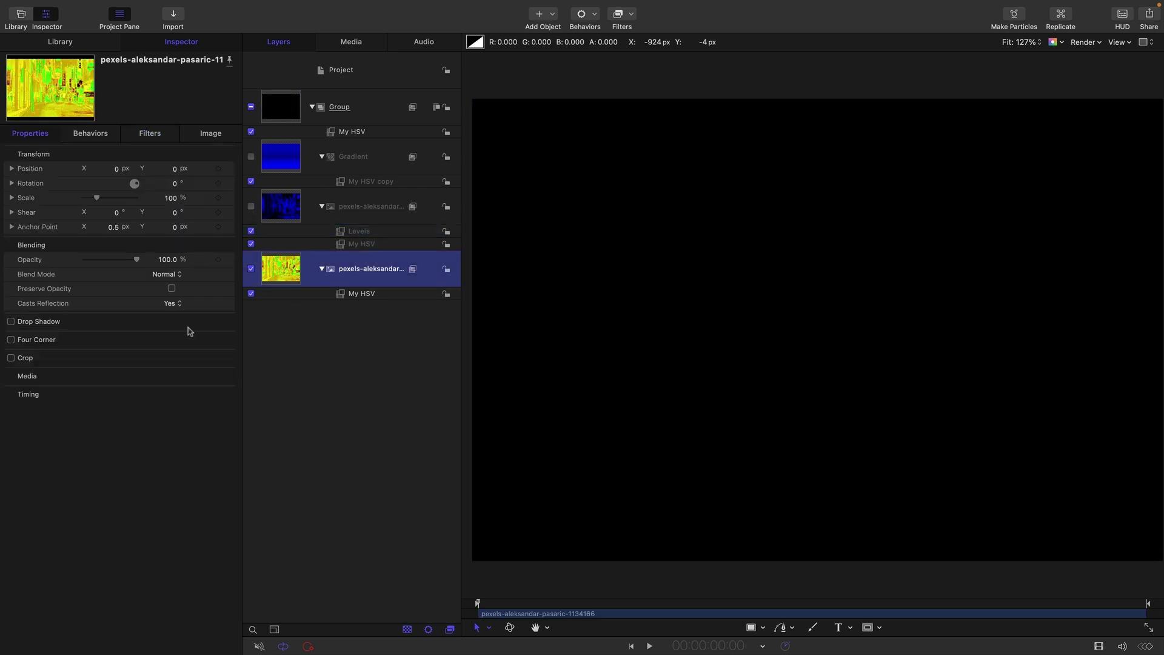
left_click(156, 134)
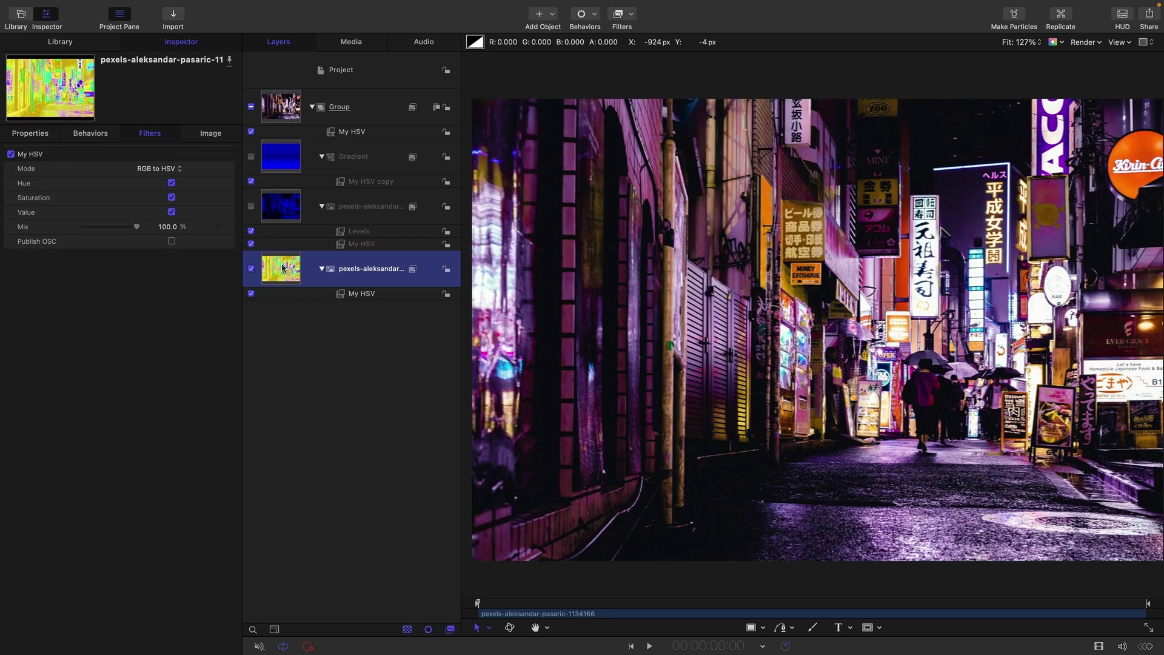
left_click(633, 17)
mouse_move(638, 73)
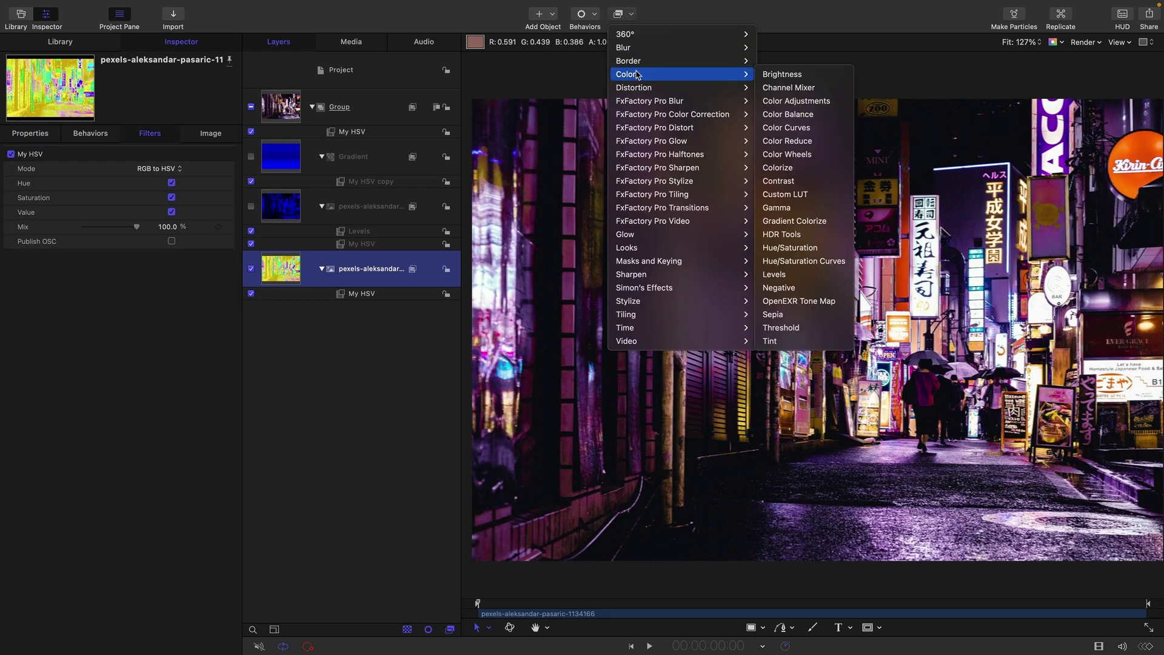
left_click(788, 88)
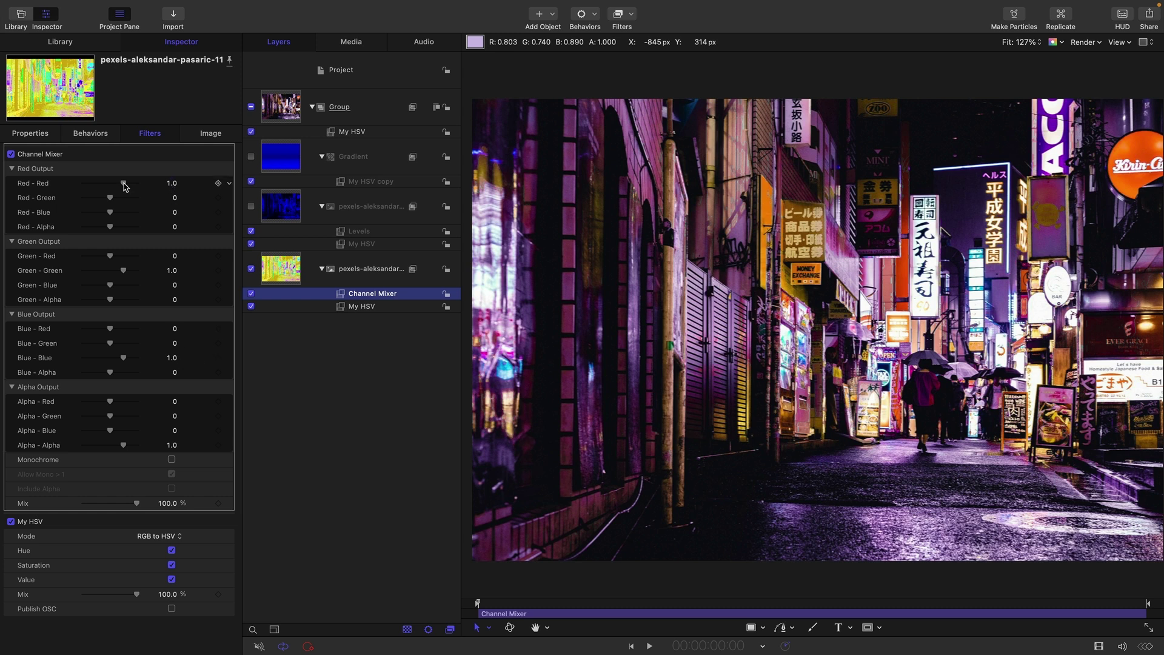
Step: Test the Channel Mixer sliders, resetting Red-Red, Green-Green and Blue-Blue to 1.0
mouse_move(125, 187)
left_mouse_down()
mouse_move(114, 187)
mouse_move(139, 185)
mouse_move(123, 188)
left_mouse_up()
left_click(167, 183)
mouse_move(123, 270)
left_mouse_down()
mouse_move(139, 278)
mouse_move(83, 281)
mouse_move(123, 276)
left_mouse_up()
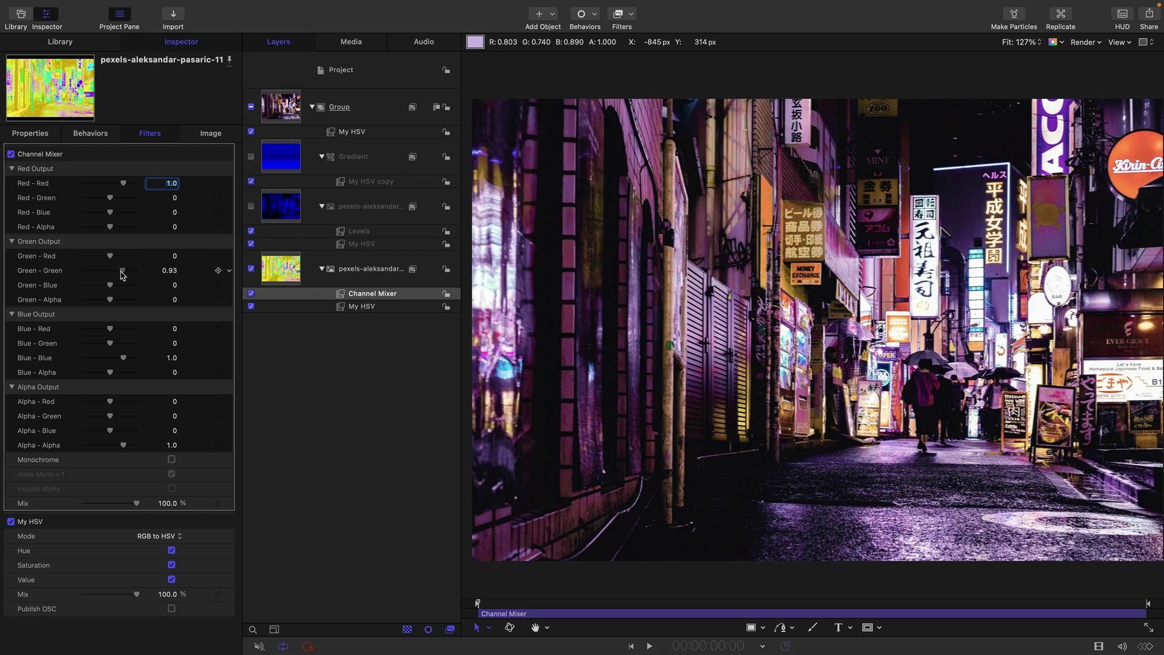
left_click(167, 270)
type("1")
key("Return")
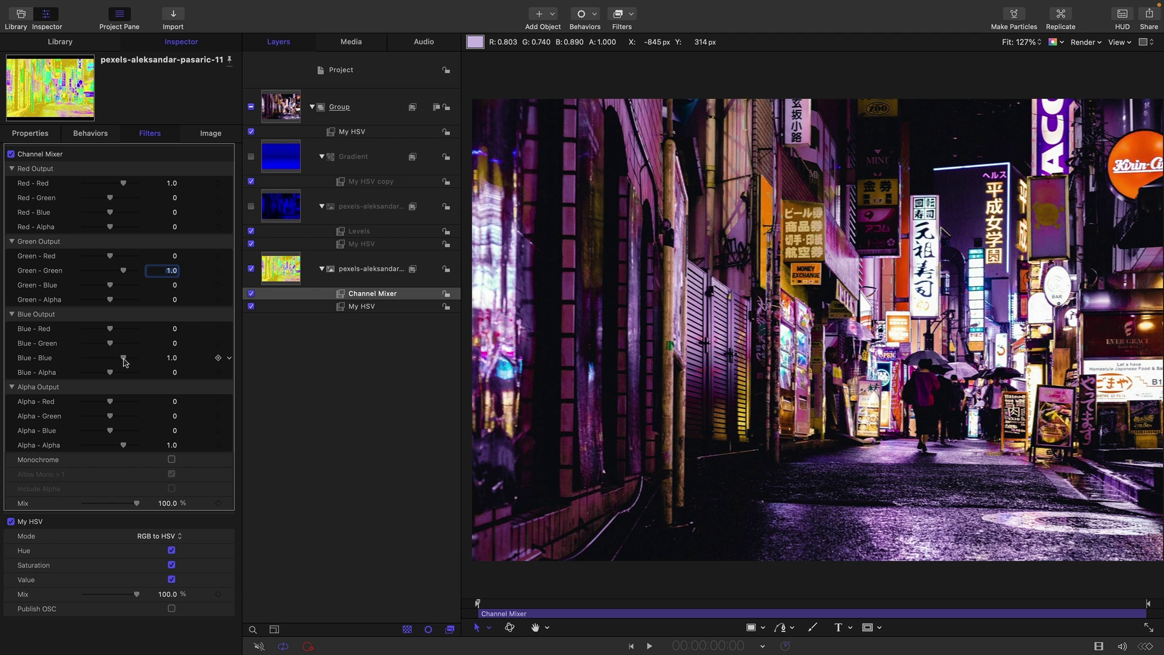
mouse_move(125, 362)
left_mouse_down()
mouse_move(115, 362)
mouse_move(130, 363)
left_mouse_up()
left_click(162, 357)
type("14")
key("Return")
Step: Add a Hue/Saturation filter to the Group
left_click(287, 103)
left_click(618, 13)
mouse_move(642, 77)
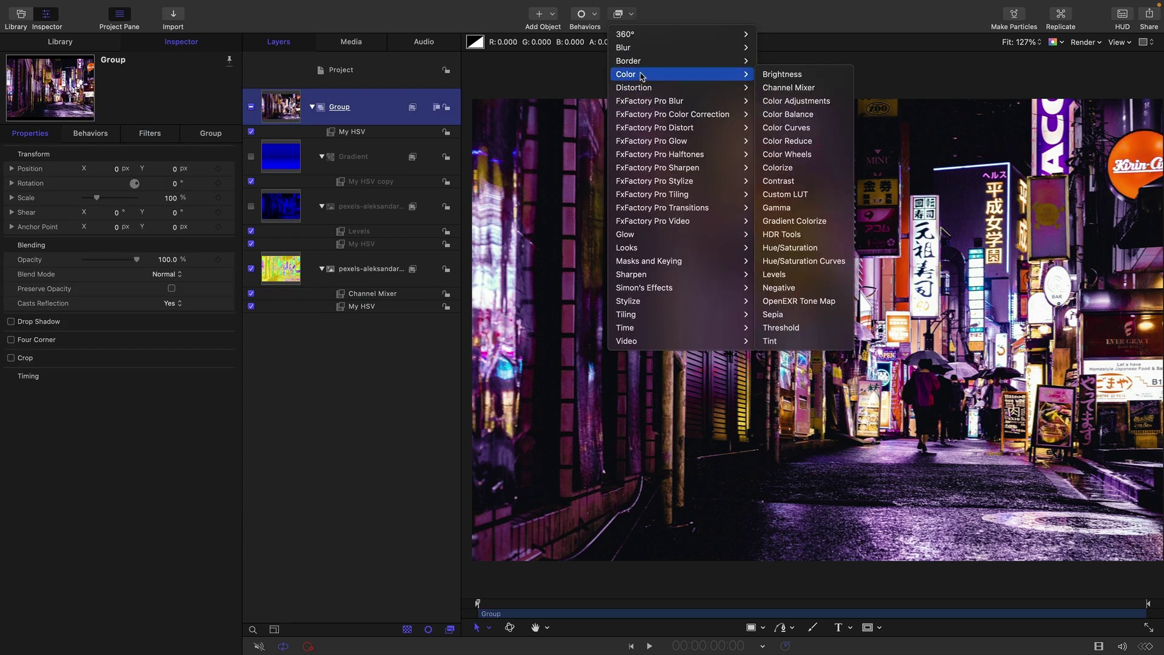
left_click(789, 248)
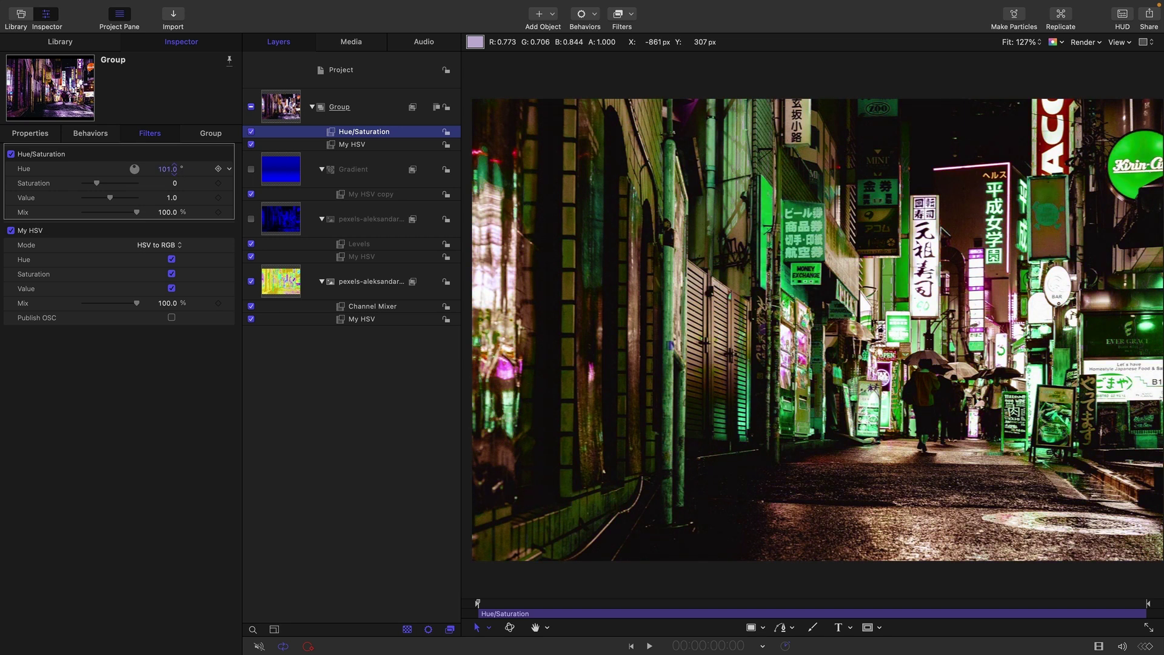
Step: Set hue to 0 and, after a boost test, saturation to 1.0
double_click(167, 169)
type("0")
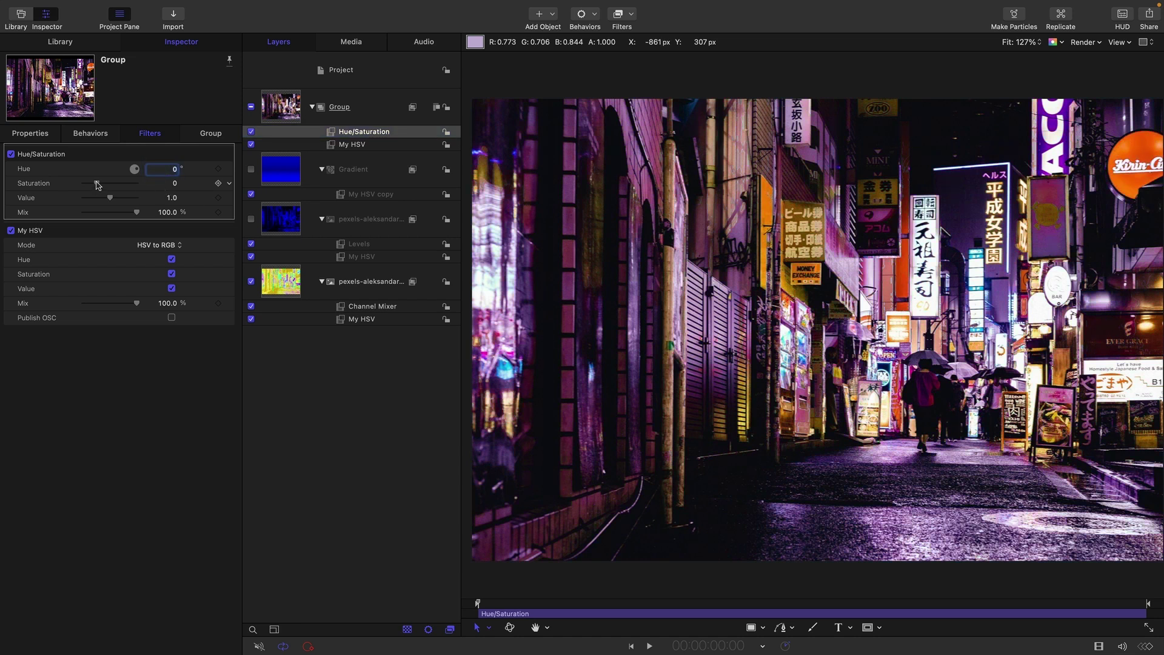
left_click_drag(97, 183, 121, 183)
double_click(172, 183)
type("1")
key("Return")
Step: Set saturation to 0, then try a darker value and return it to 1.0
double_click(171, 184)
type("0")
key("Return")
mouse_move(110, 198)
left_mouse_down()
mouse_move(98, 209)
mouse_move(111, 209)
left_mouse_up()
double_click(170, 198)
type("1.0")
key("Return")
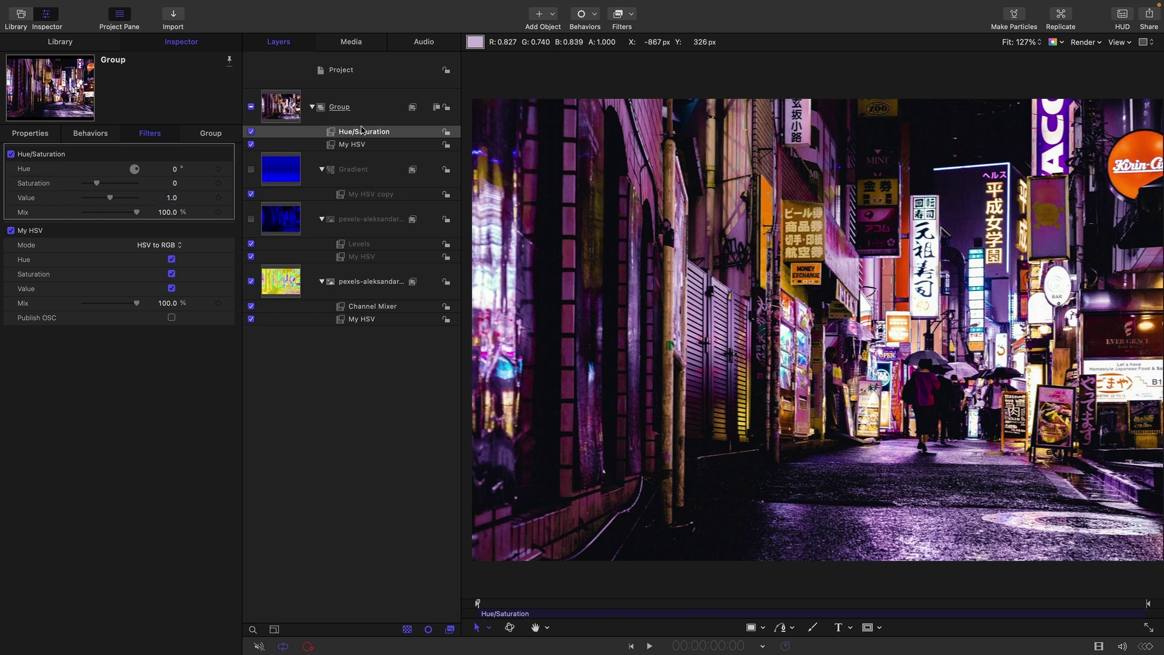
Step: Delete the Hue/Saturation filter from the Group and the Channel Mixer from the photo
key("Delete")
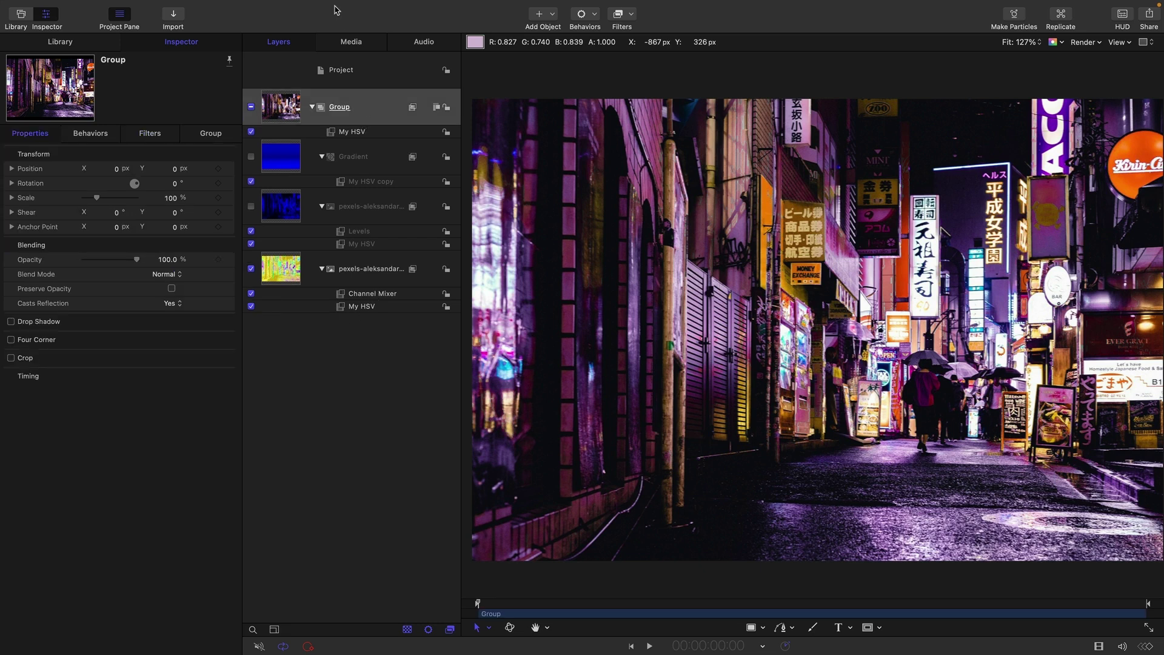
left_click(380, 299)
key("Delete")
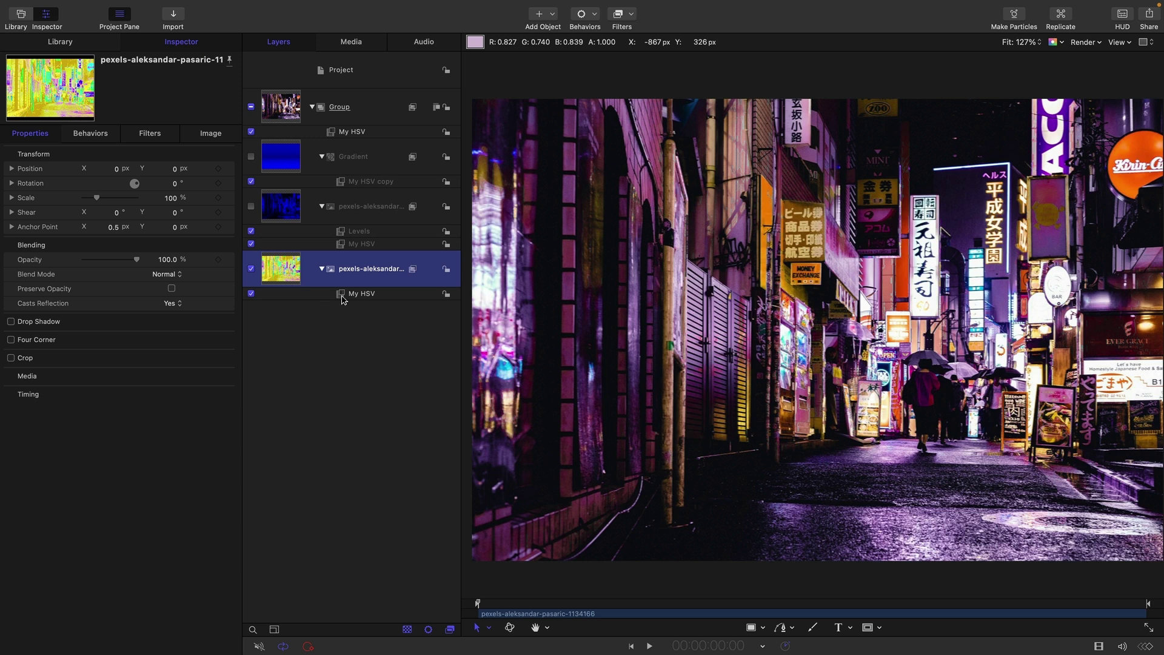
Step: Add a Color Curves filter to the lower photo layer
left_click(624, 38)
mouse_move(635, 98)
left_click(834, 153)
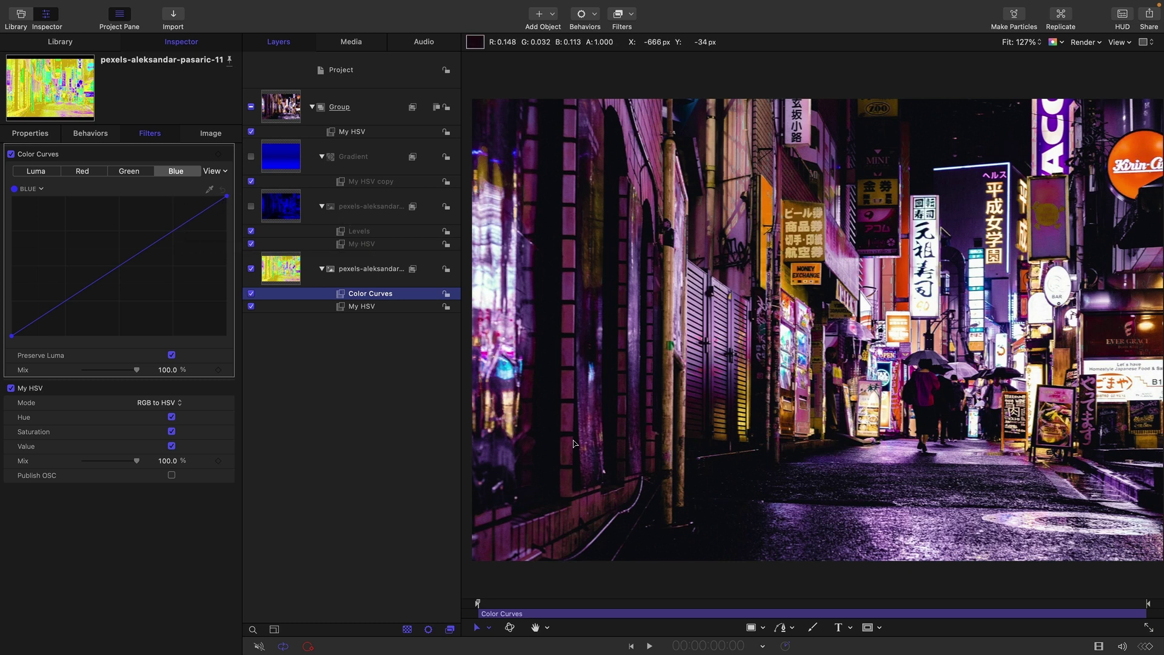
Step: Bend the Blue curve into an S-shape with a raised upper point and lowered bottom point
left_click_drag(177, 228, 160, 217)
left_click_drag(85, 277, 74, 310)
left_click_drag(161, 221, 171, 205)
left_click_drag(76, 309, 77, 317)
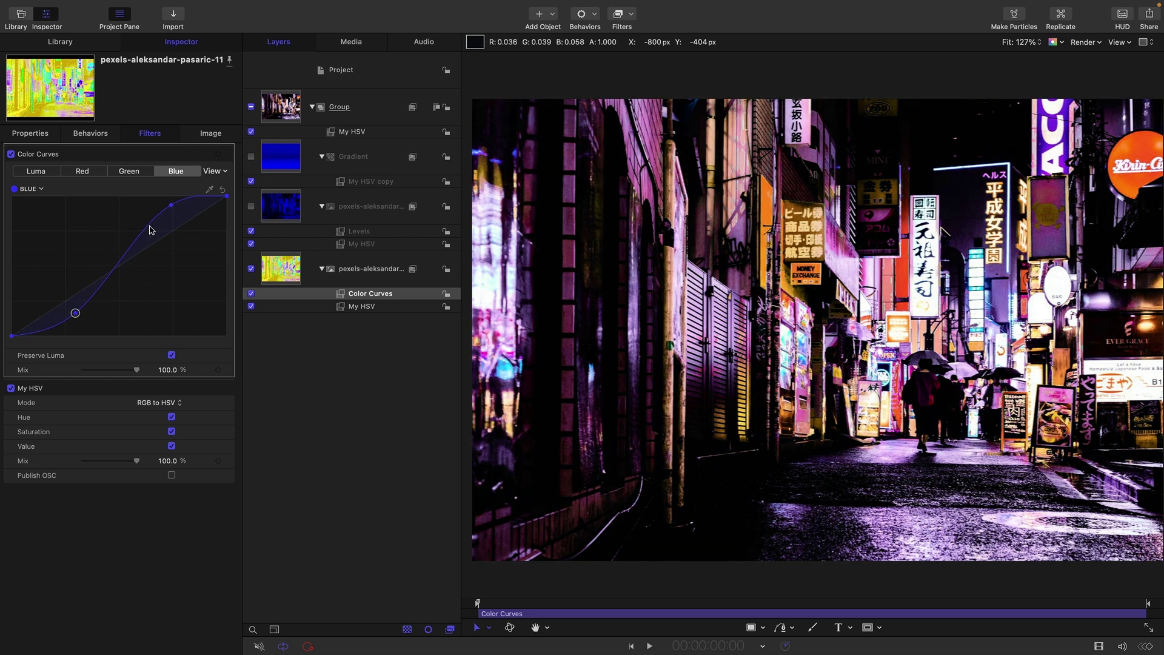
left_click_drag(170, 207, 170, 215)
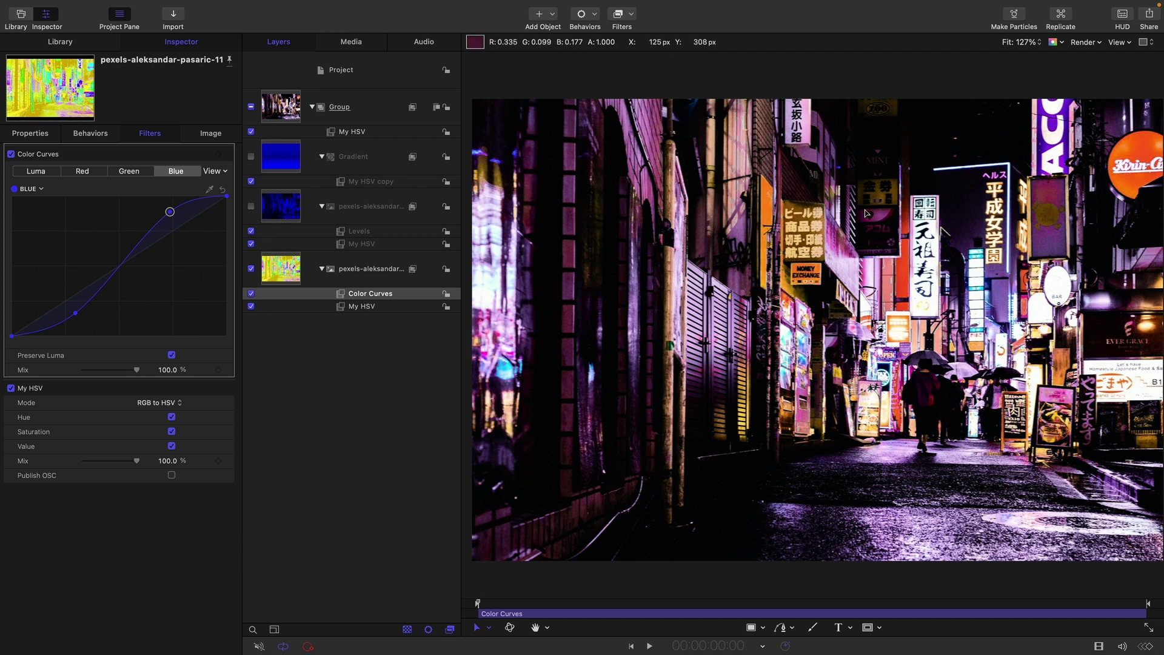
Step: Copy Color Curves onto the Group as Color Curves 1, leaving it and the photo's Color Curves off
key("super+d")
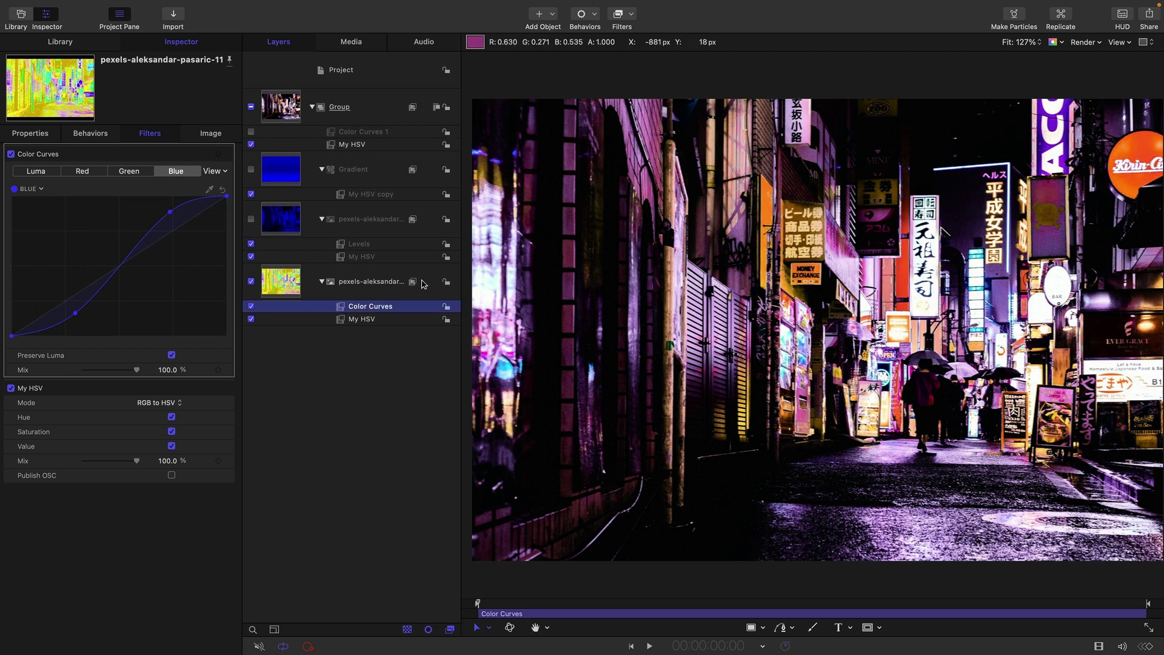
left_click(371, 134)
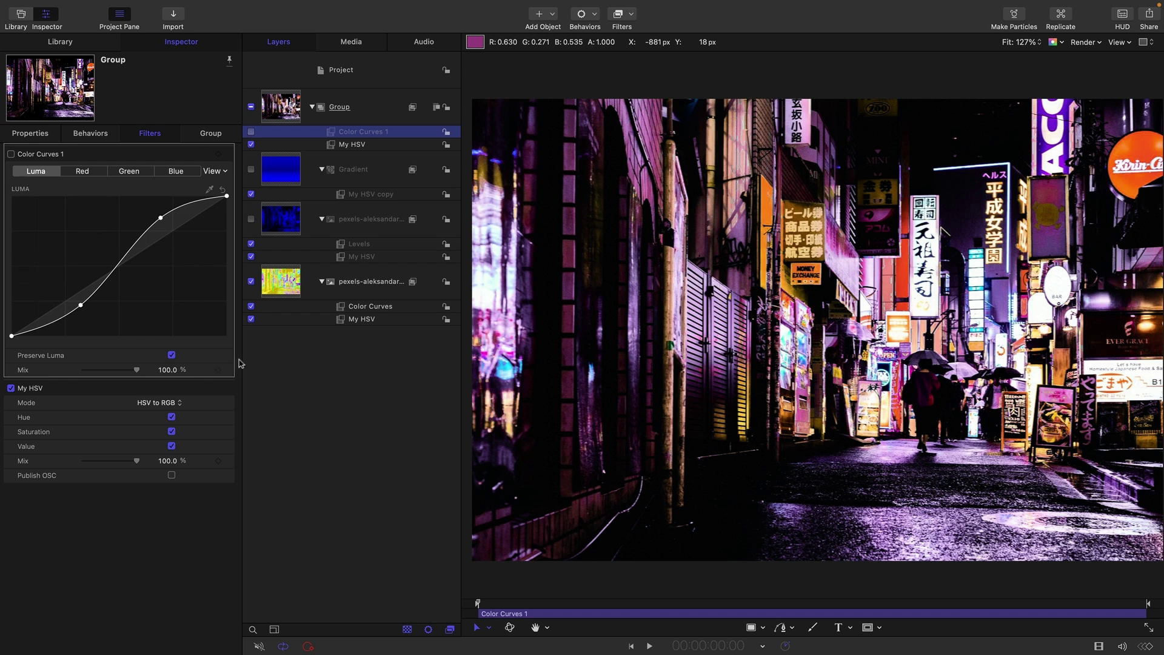
left_click(251, 306)
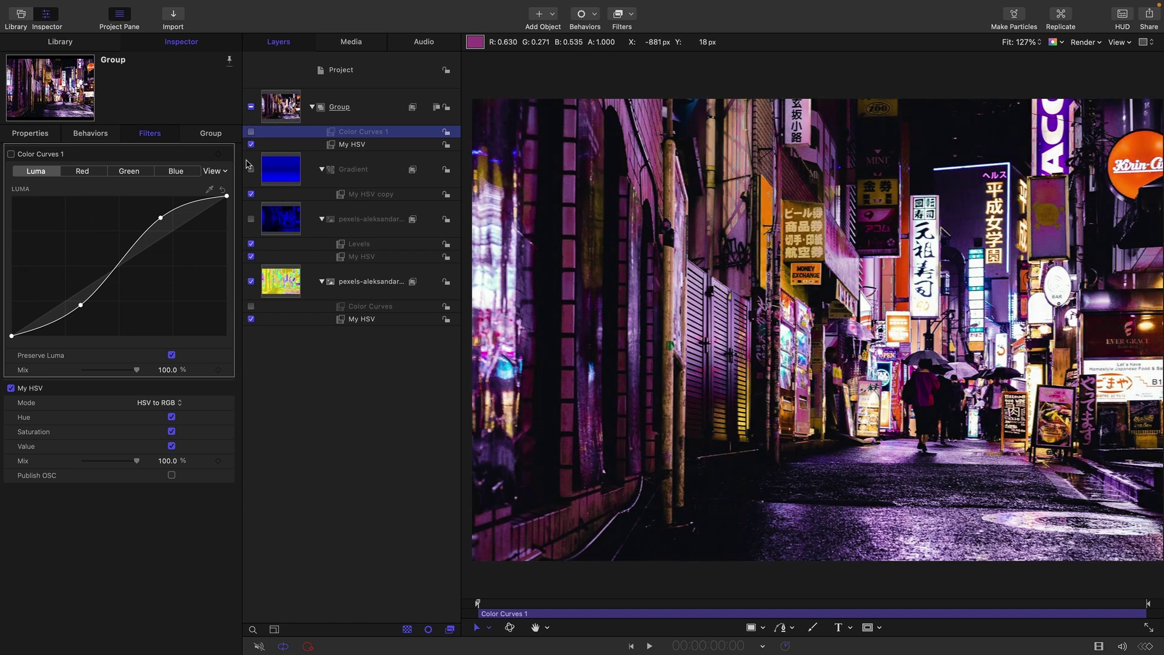
left_click(251, 132)
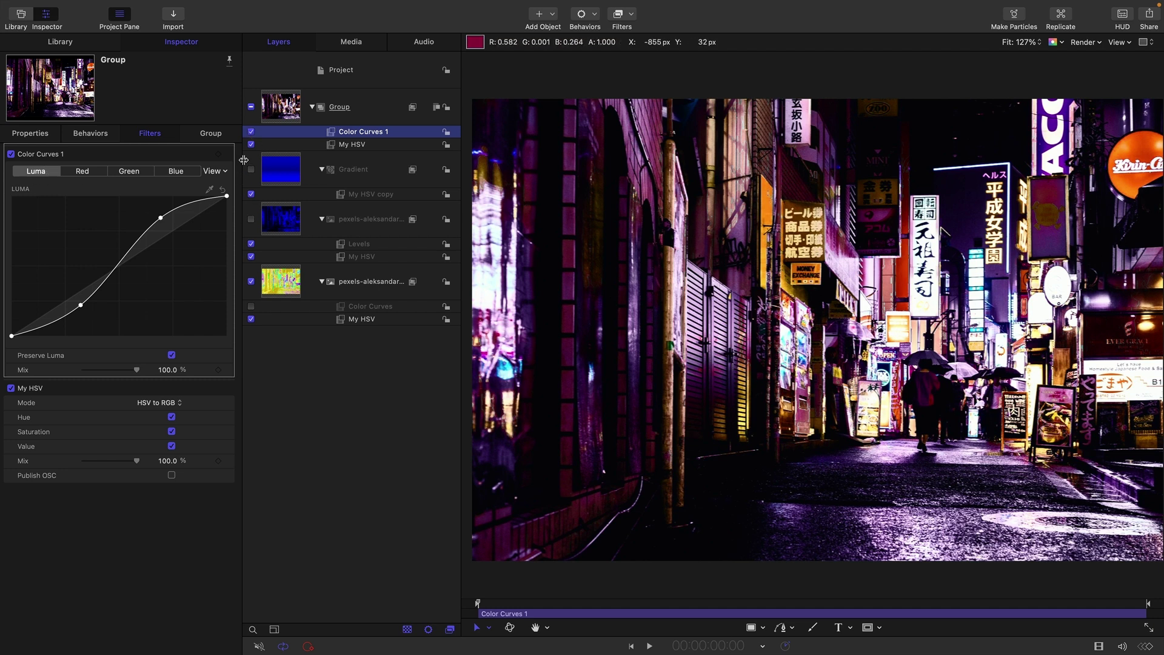
left_click(251, 132)
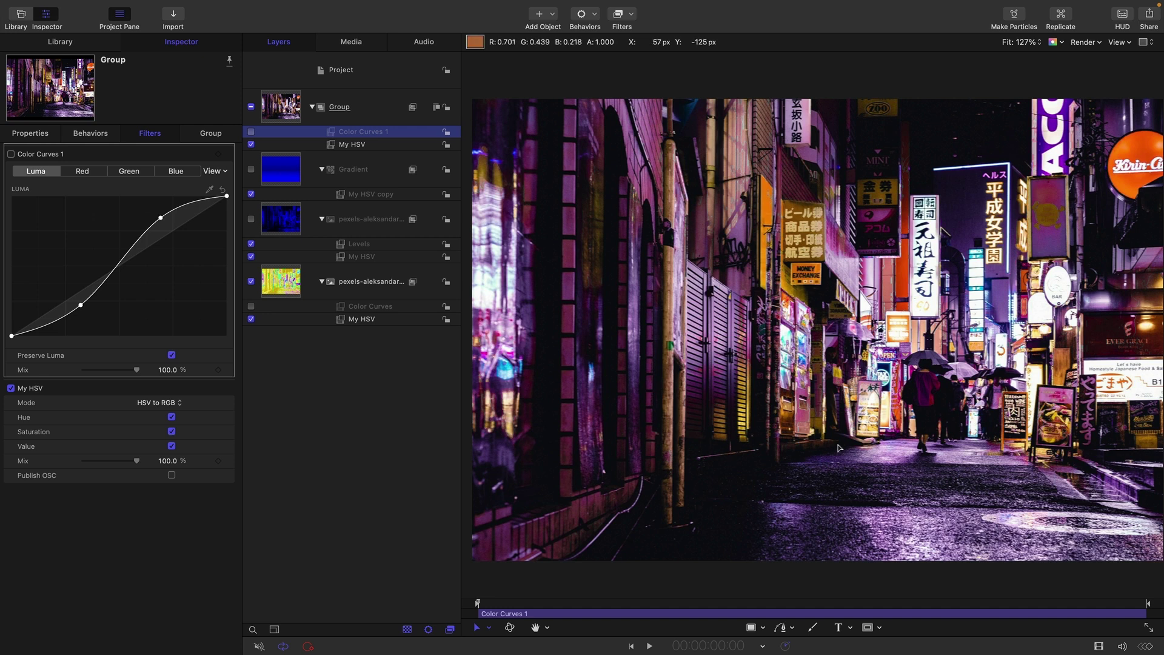
Step: Apply a Channel Blur filter from the Blur category to the bottom street photo layer
left_click(282, 285)
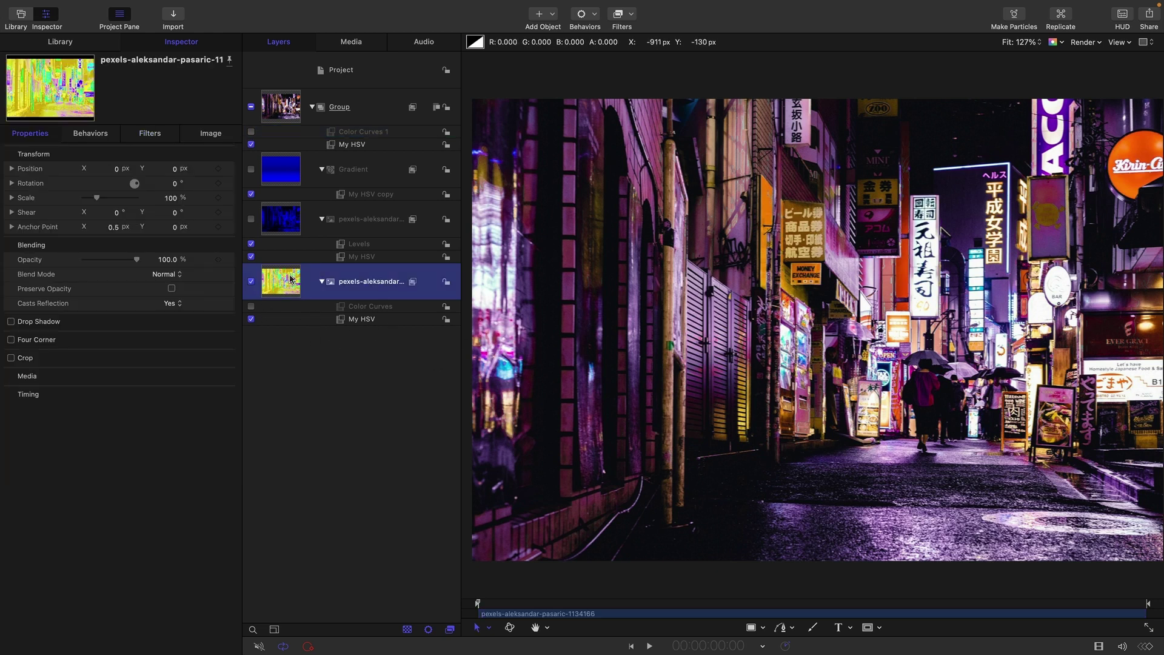
left_click(633, 14)
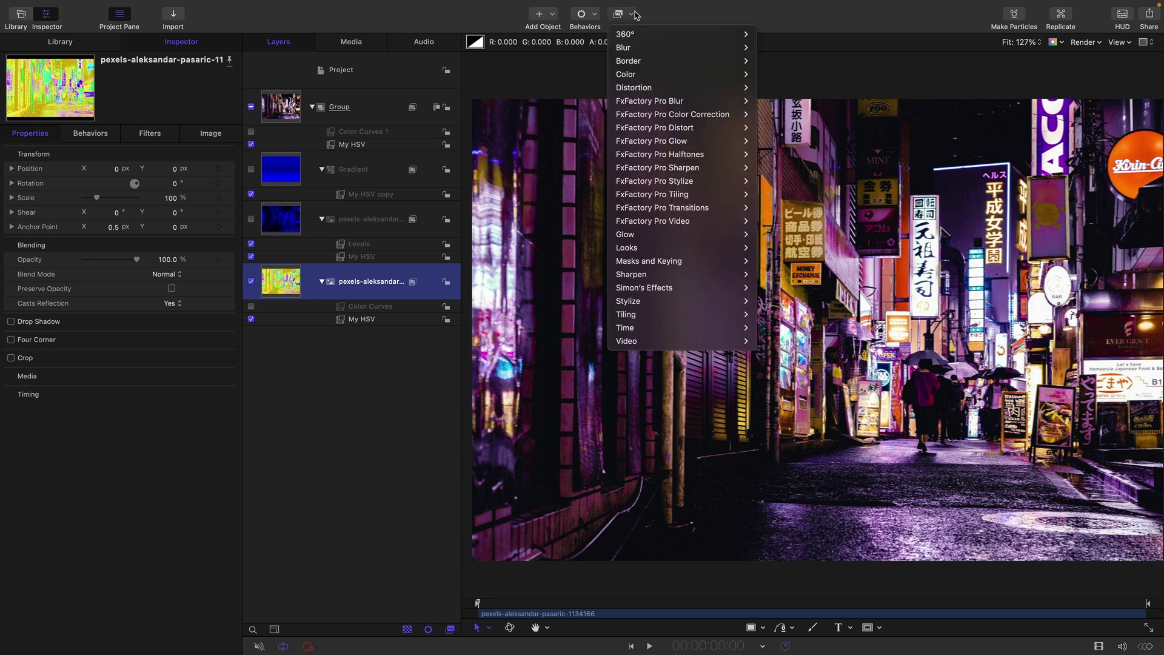
mouse_move(630, 49)
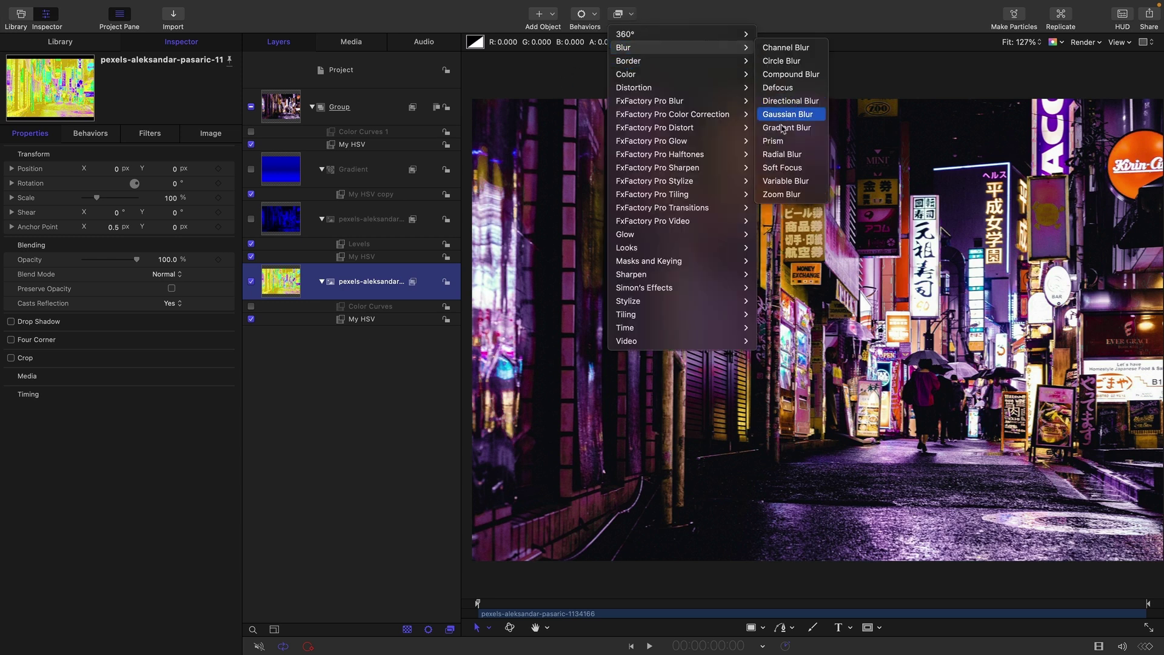
left_click(787, 48)
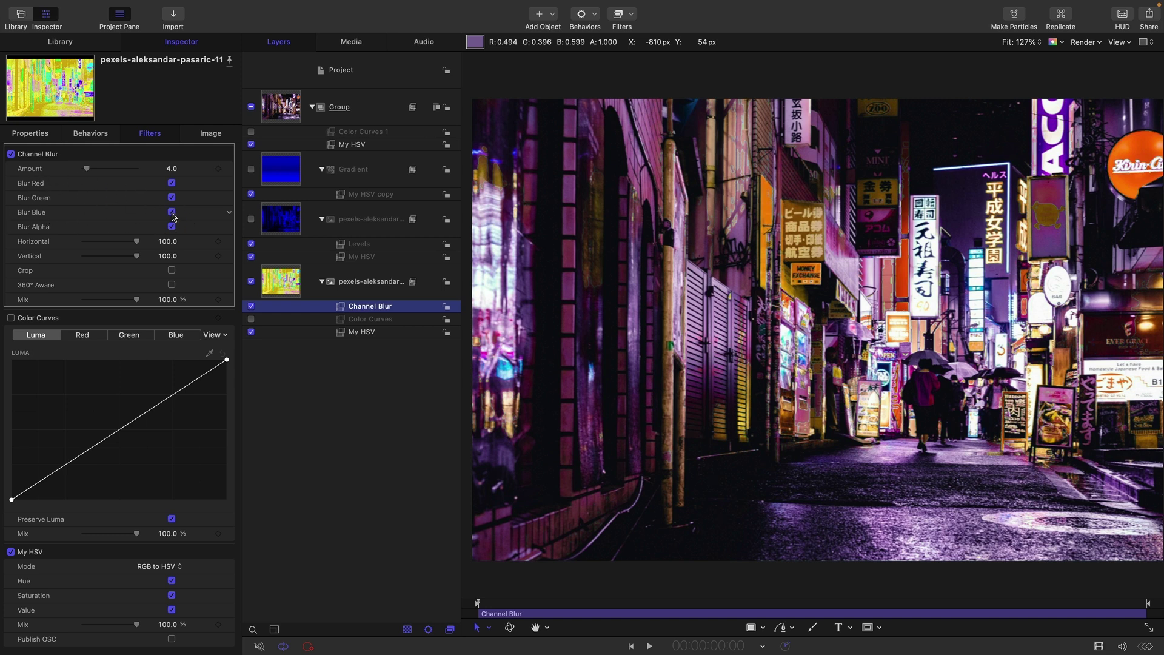
Step: Exclude blue from the Channel Blur and raise its Amount to 273
left_click(172, 212)
mouse_move(86, 170)
left_mouse_down()
mouse_move(99, 177)
mouse_move(89, 178)
left_mouse_up()
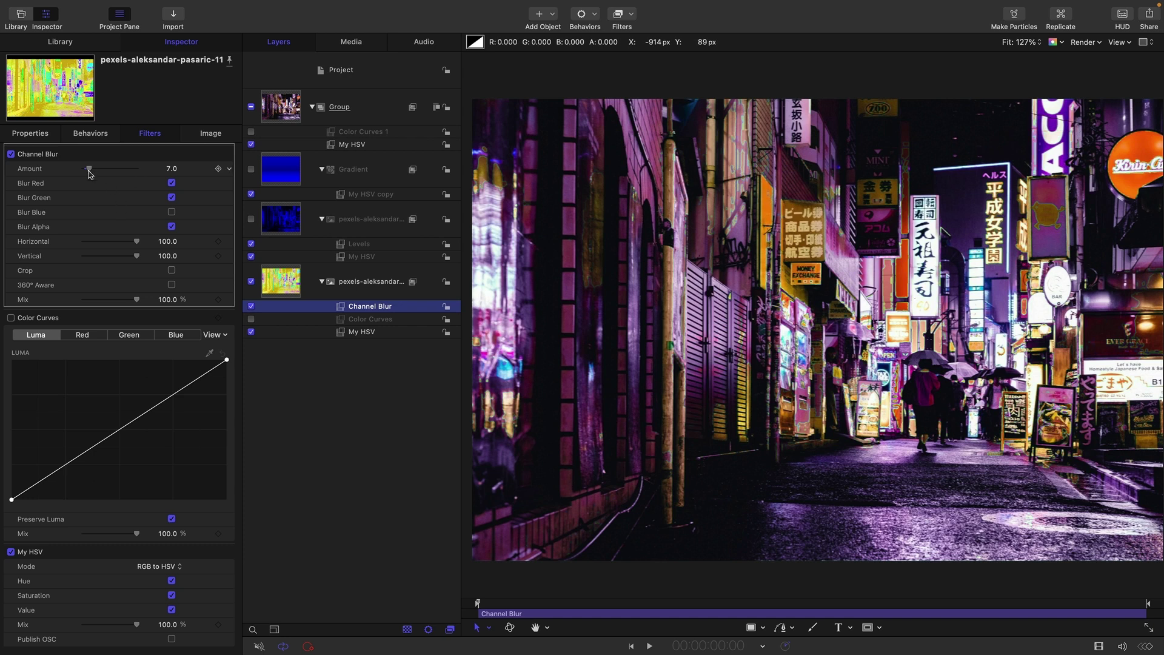
left_click_drag(89, 172, 179, 168)
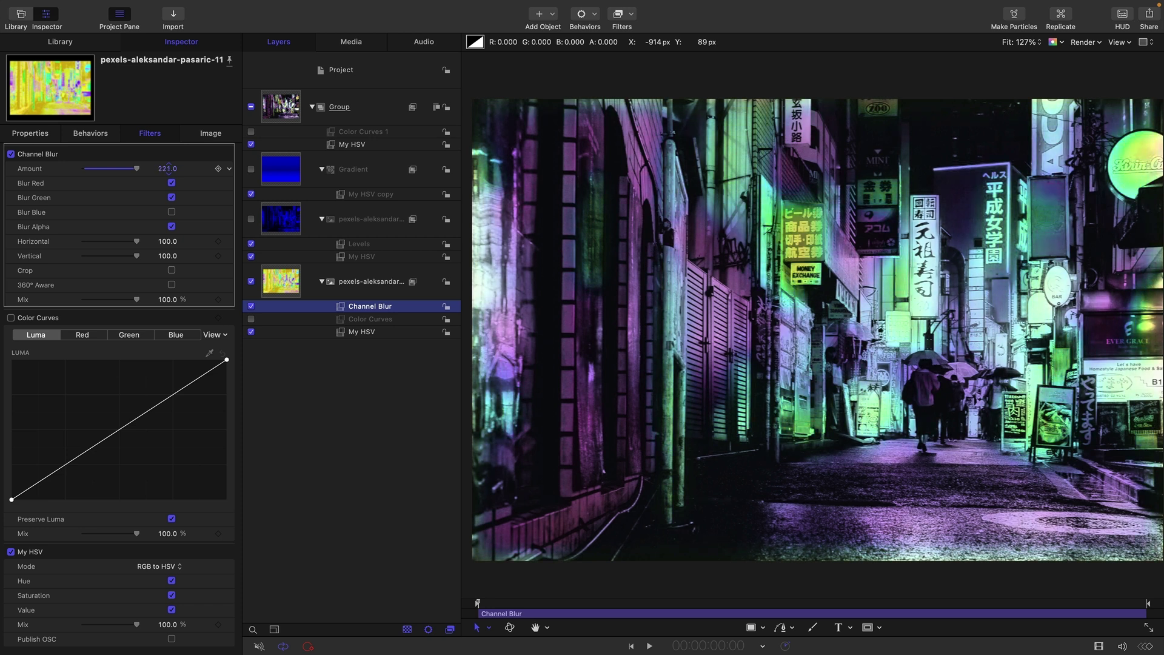
left_click_drag(168, 169, 175, 169)
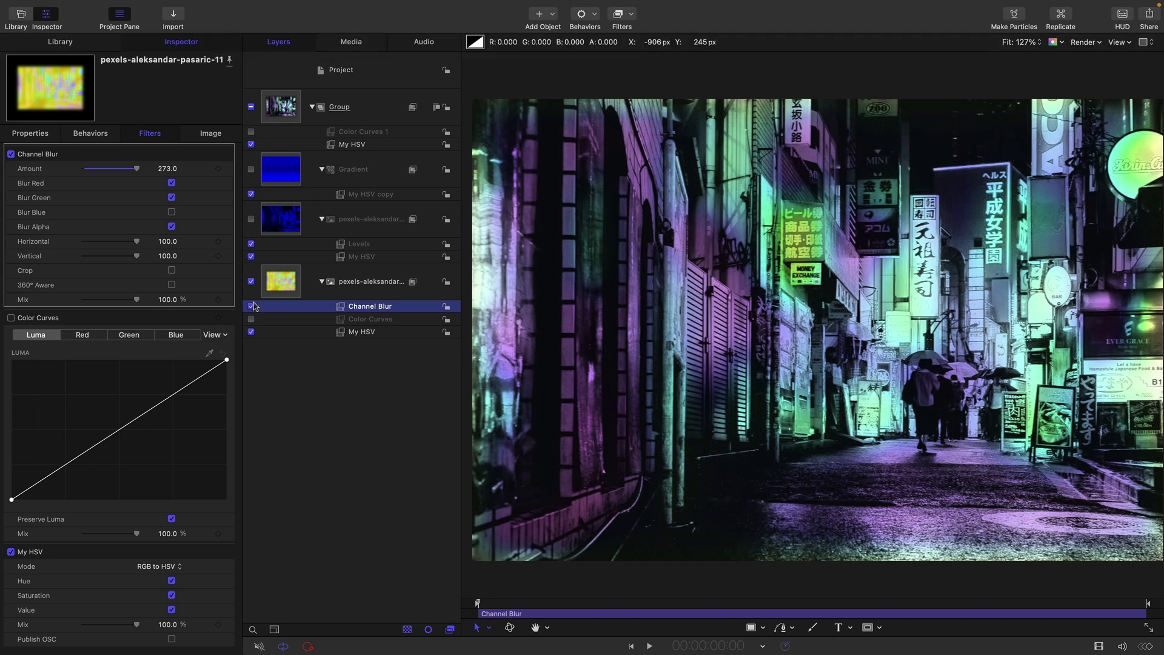
Step: Disable the Channel Blur and add an Unsharp Mask to the Group
left_click(251, 307)
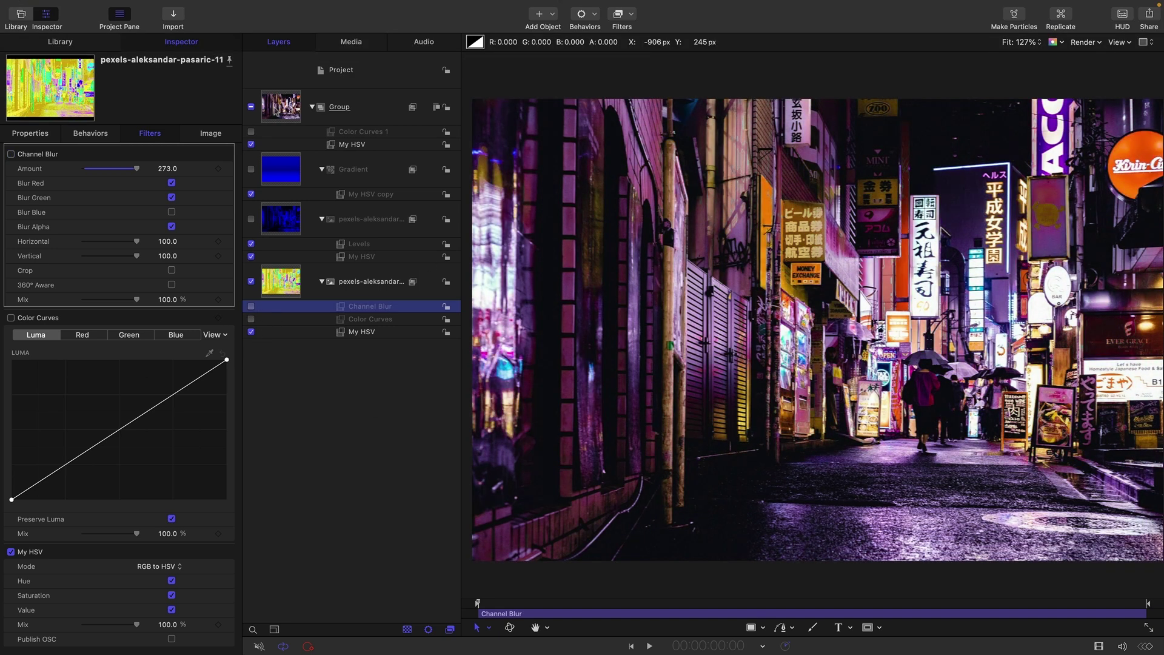
left_click(282, 108)
left_click(622, 13)
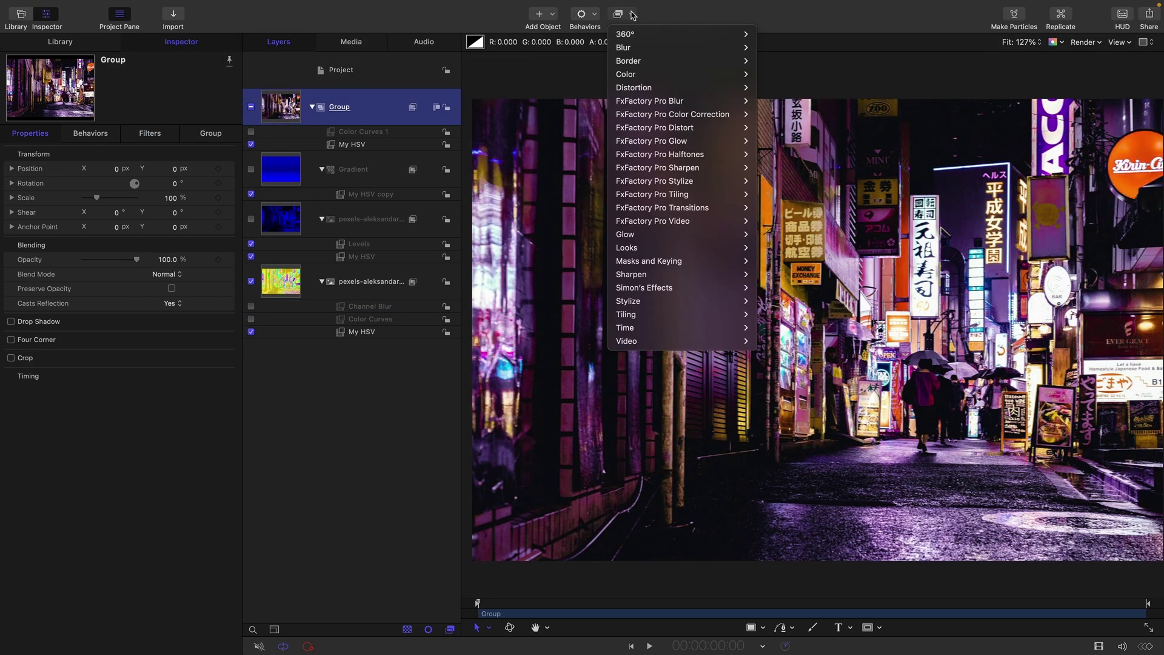
mouse_move(661, 278)
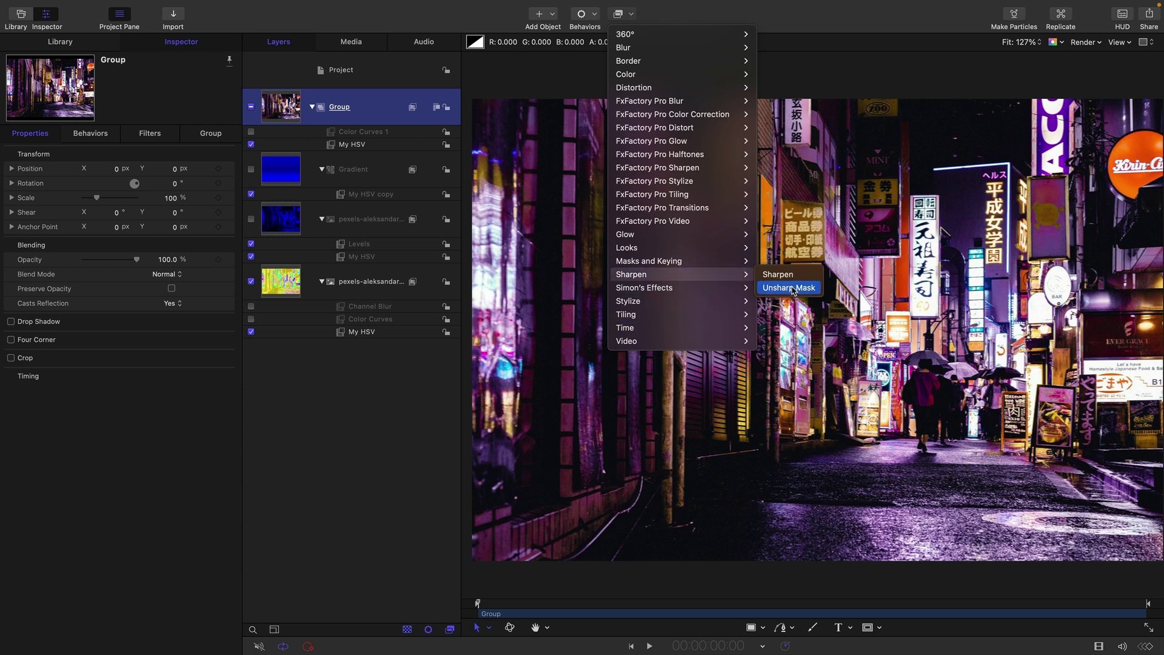
left_click(793, 291)
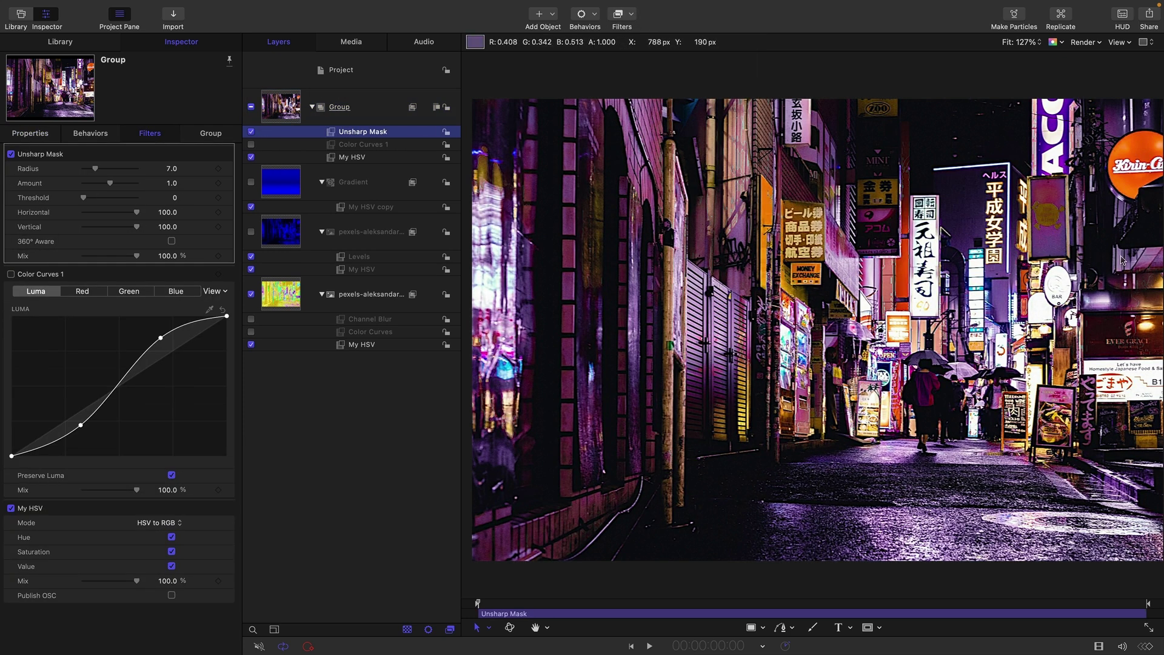
Step: Raise the Group's Unsharp Mask radius to 11
scroll(983, 296, "up", 3)
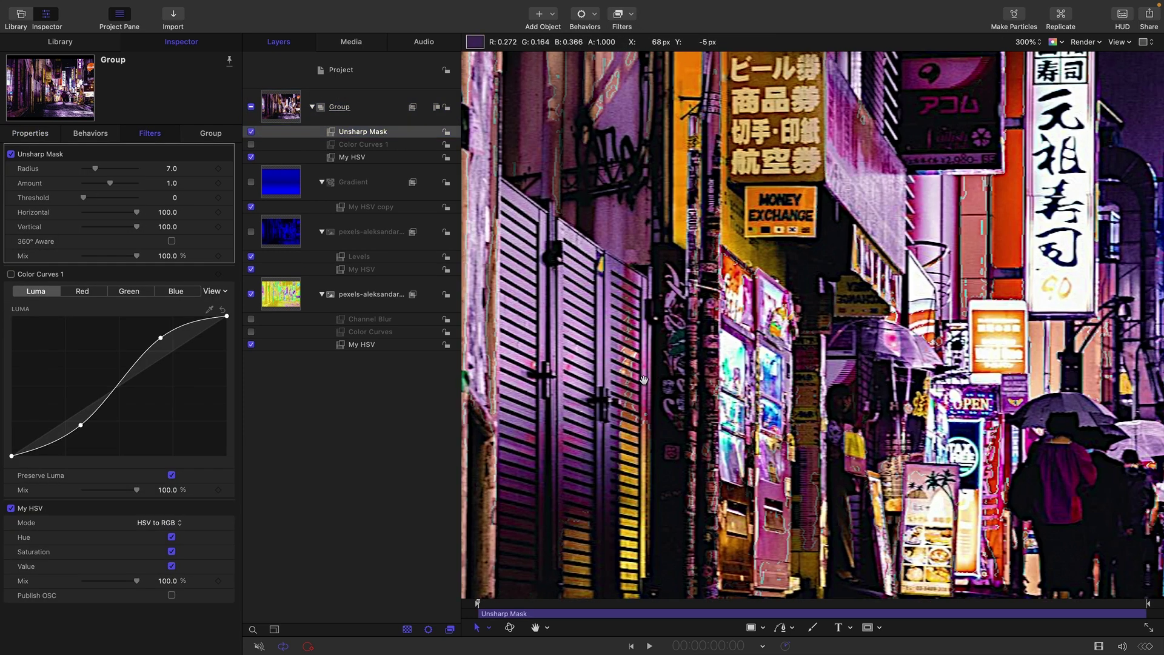
scroll(639, 384, "right", 10)
scroll(649, 406, "up", 5)
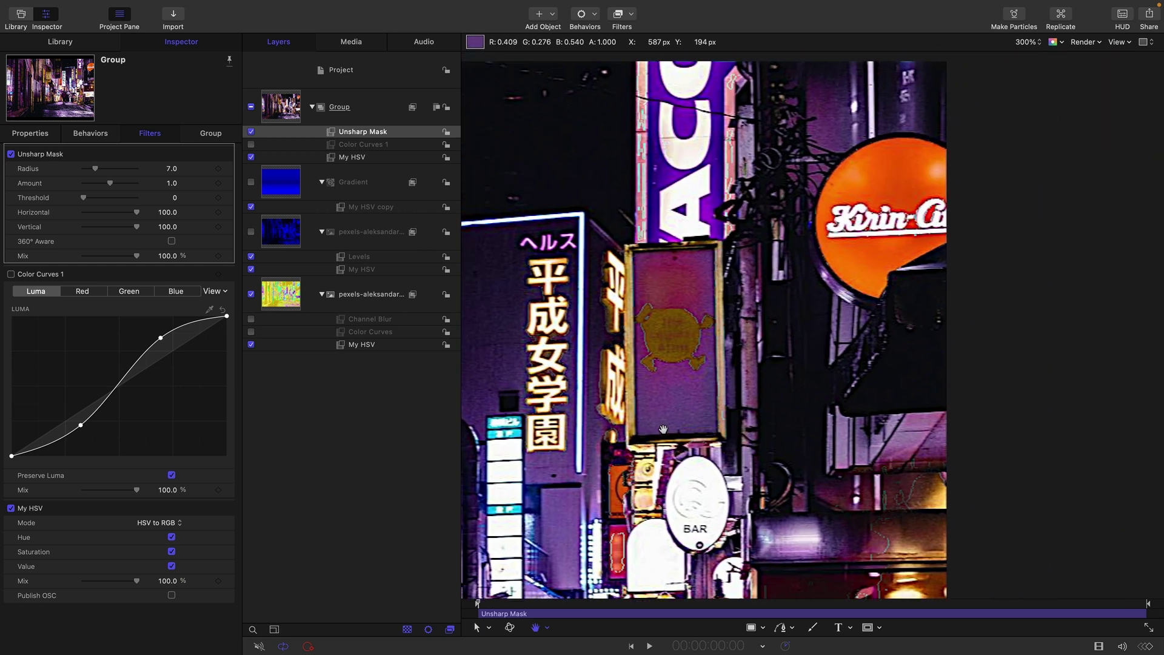
left_click_drag(96, 169, 129, 171)
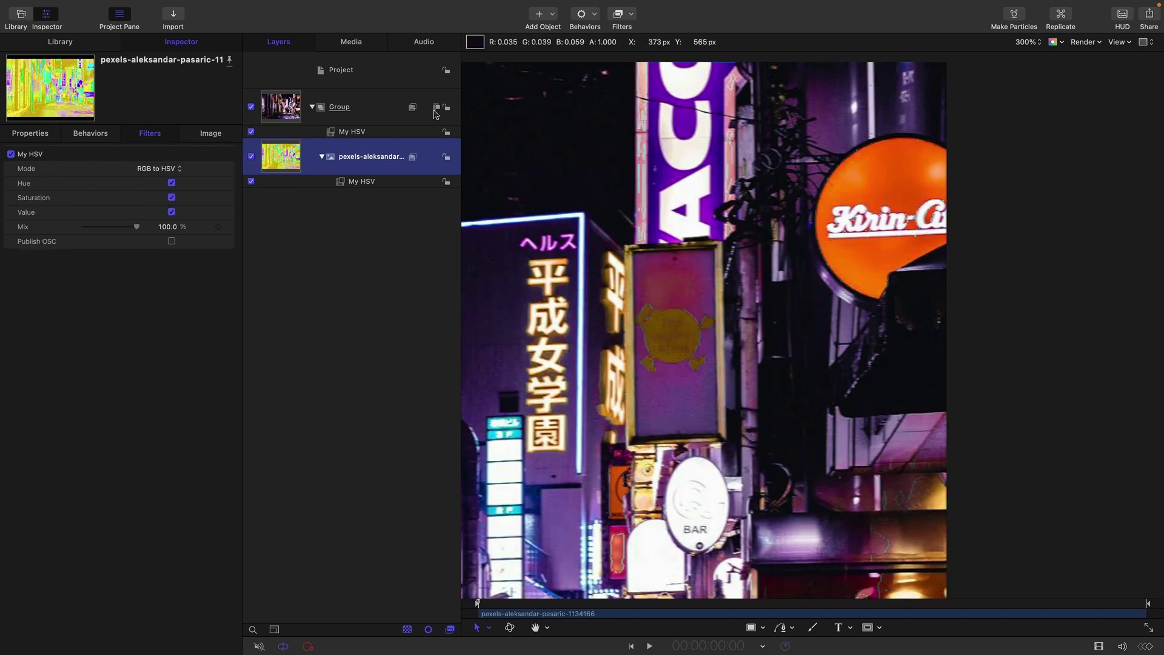
Step: Duplicate the photo layer and set the copy's blend mode to Add
right_click(280, 153)
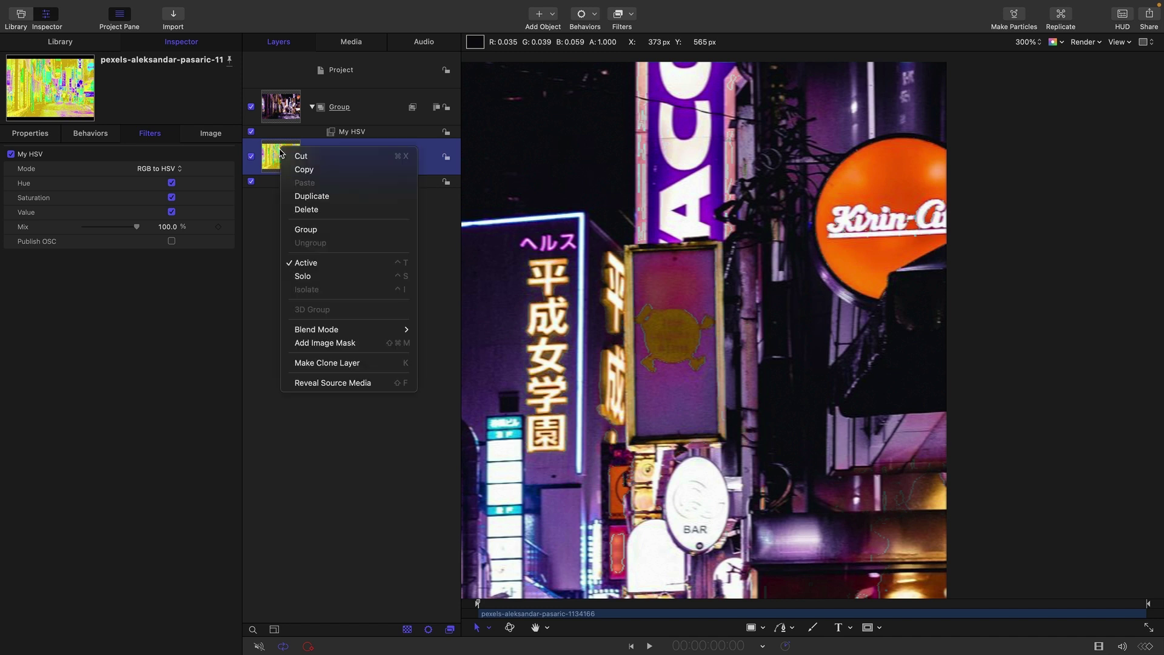
left_click(307, 193)
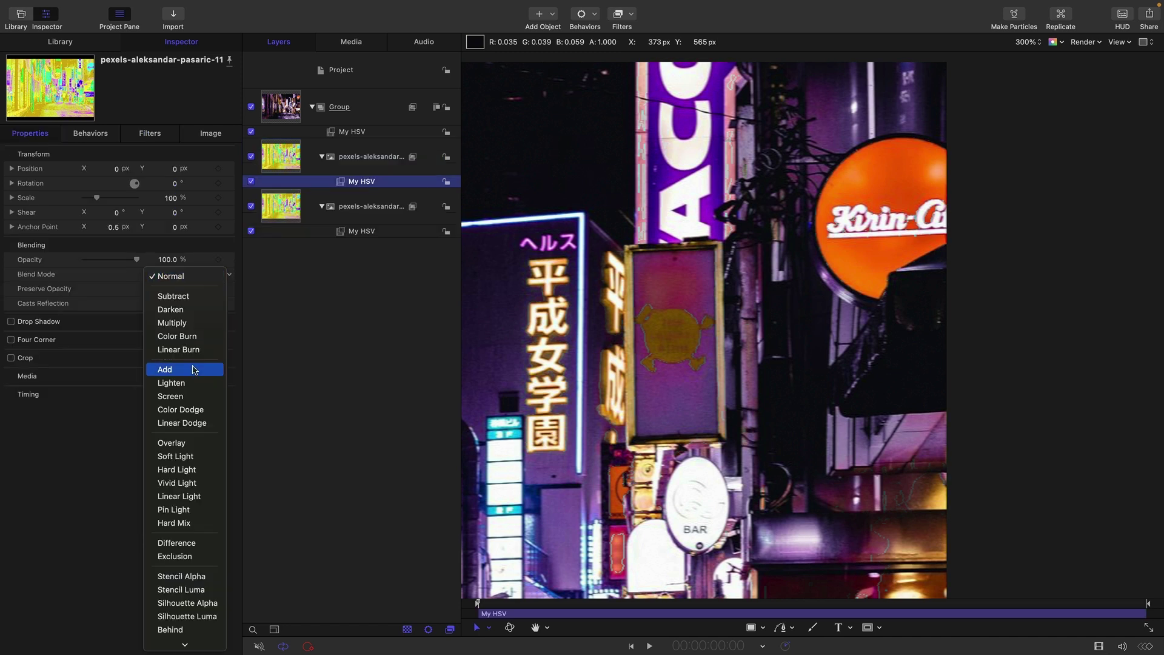
left_click(194, 370)
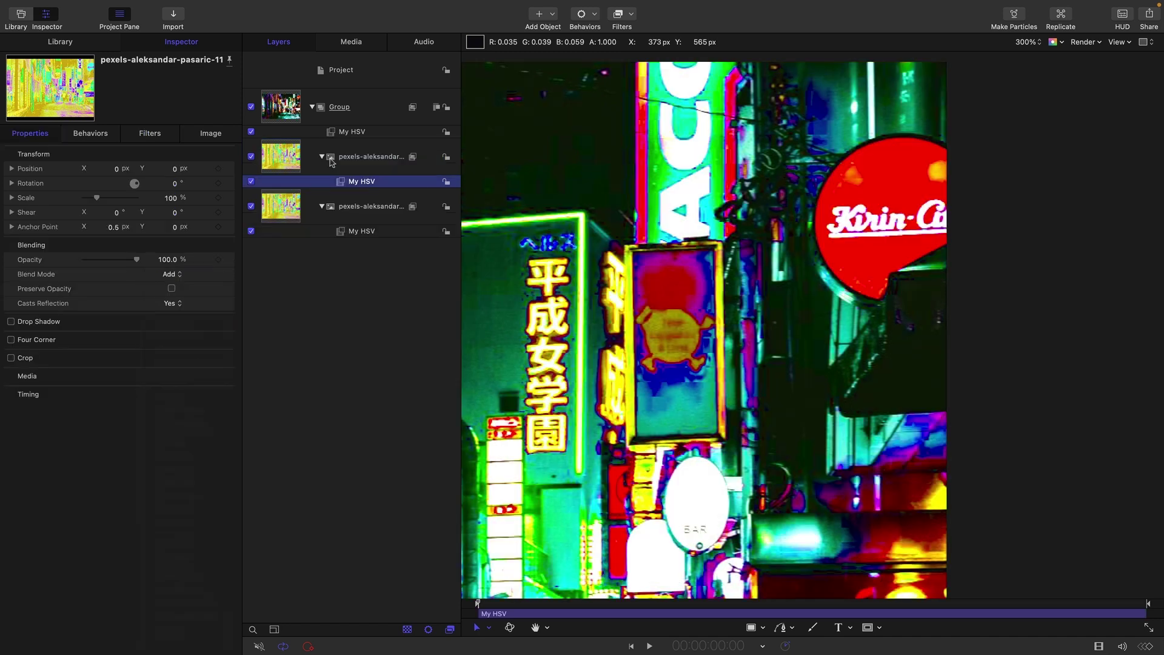
Step: Limit the copy's My HSV to Value and the original's My HSV to Hue and Saturation
key("F3")
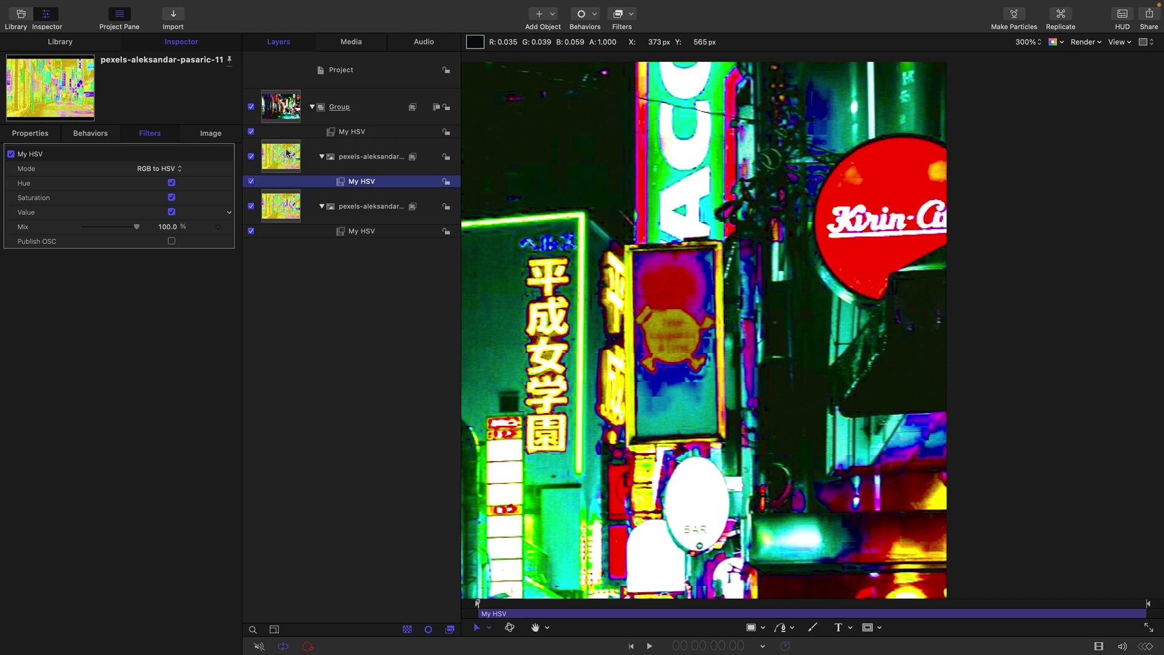
left_click(172, 183)
left_click(172, 197)
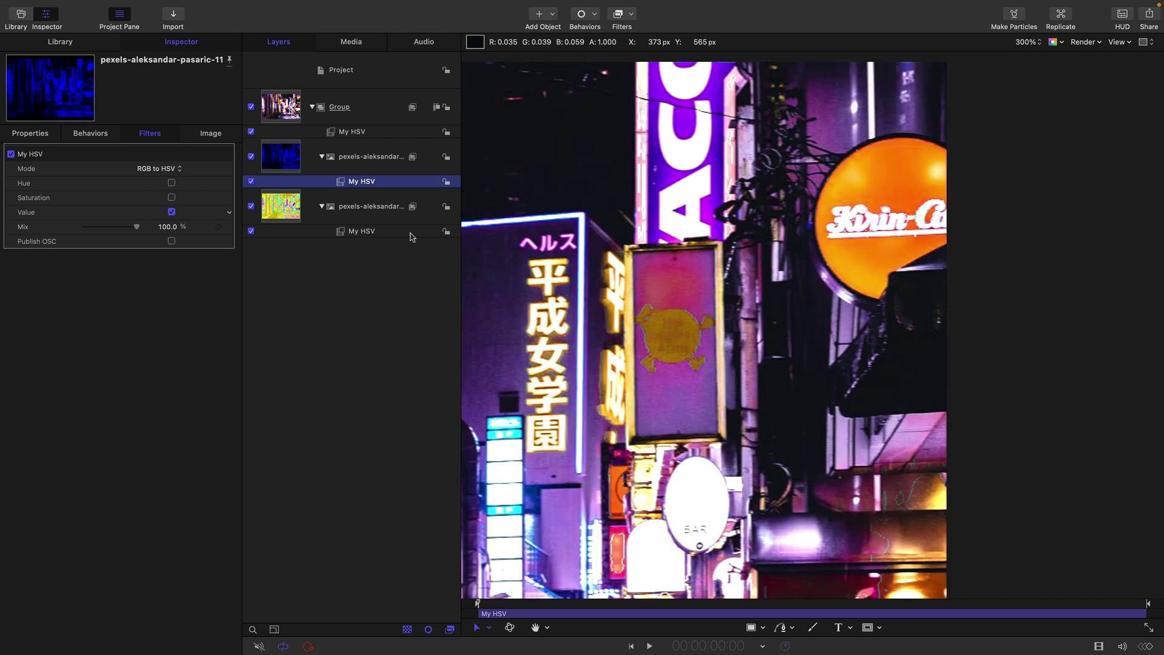
left_click(374, 232)
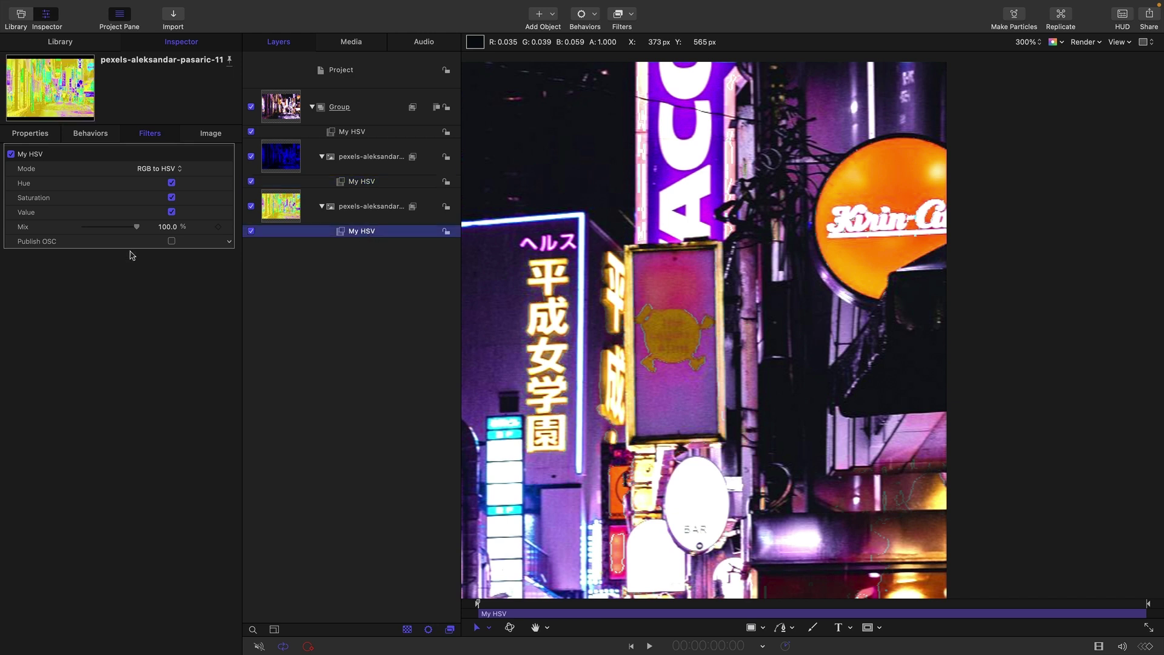
left_click(172, 210)
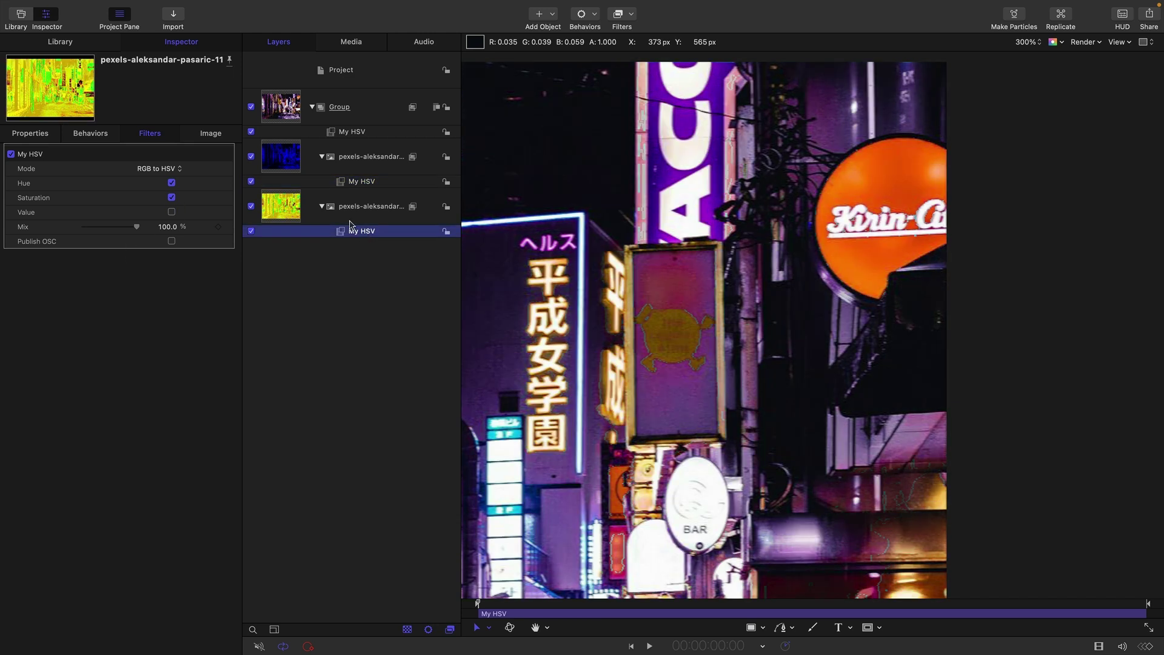
left_click(273, 160)
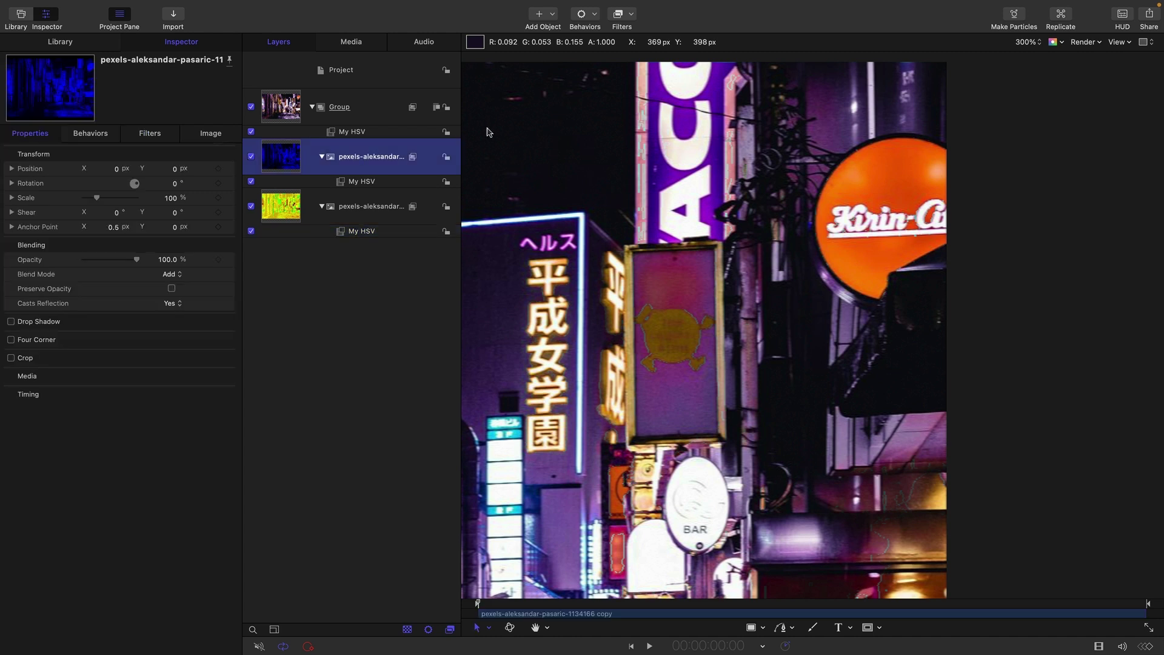
Step: Add an Unsharp Mask to the duplicate photo with Amount 2.0 and Radius 32
left_click(631, 14)
mouse_move(642, 274)
left_click(794, 287)
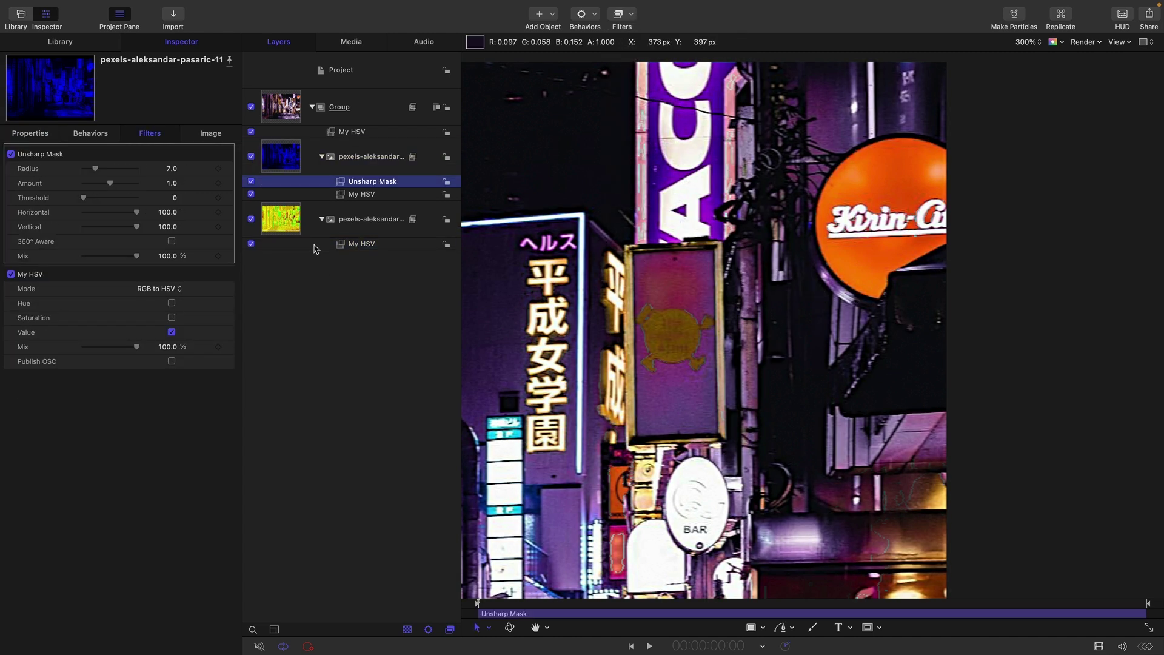
mouse_move(110, 184)
left_mouse_down()
mouse_move(132, 190)
mouse_move(115, 171)
mouse_move(131, 183)
left_mouse_up()
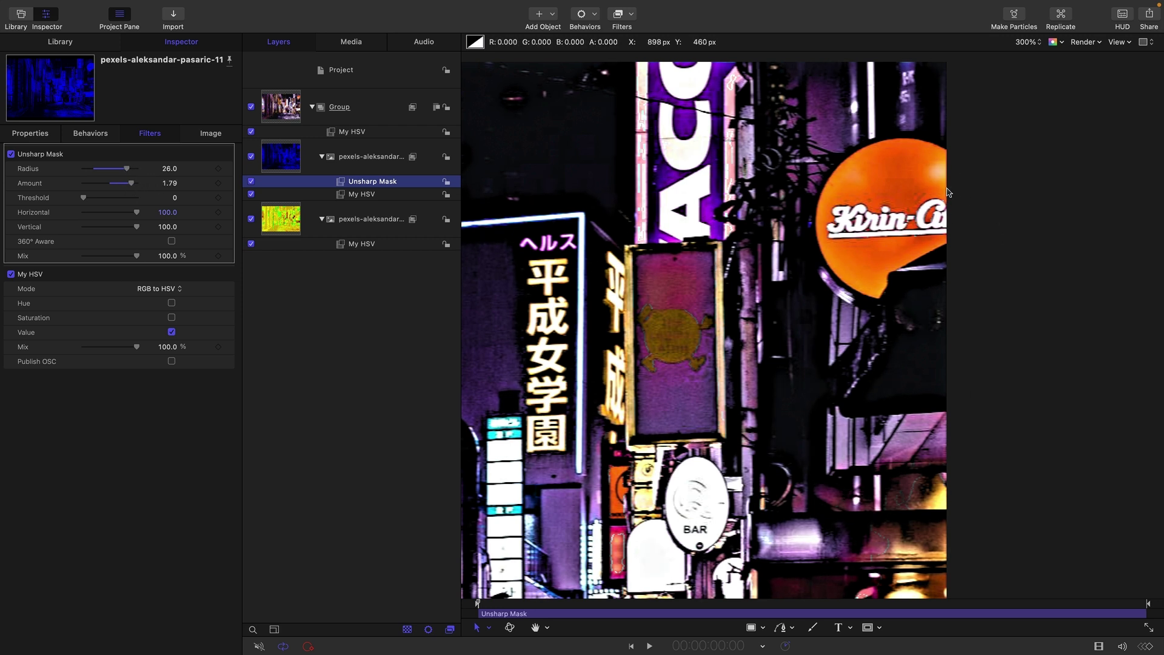
left_click_drag(126, 170, 188, 187)
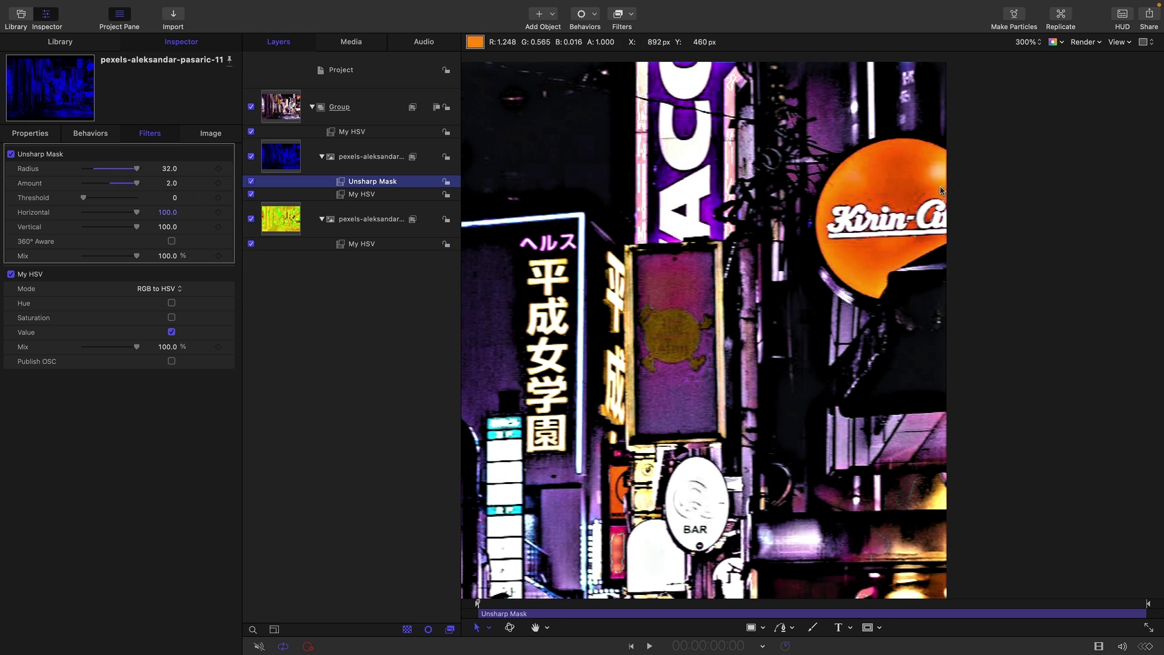